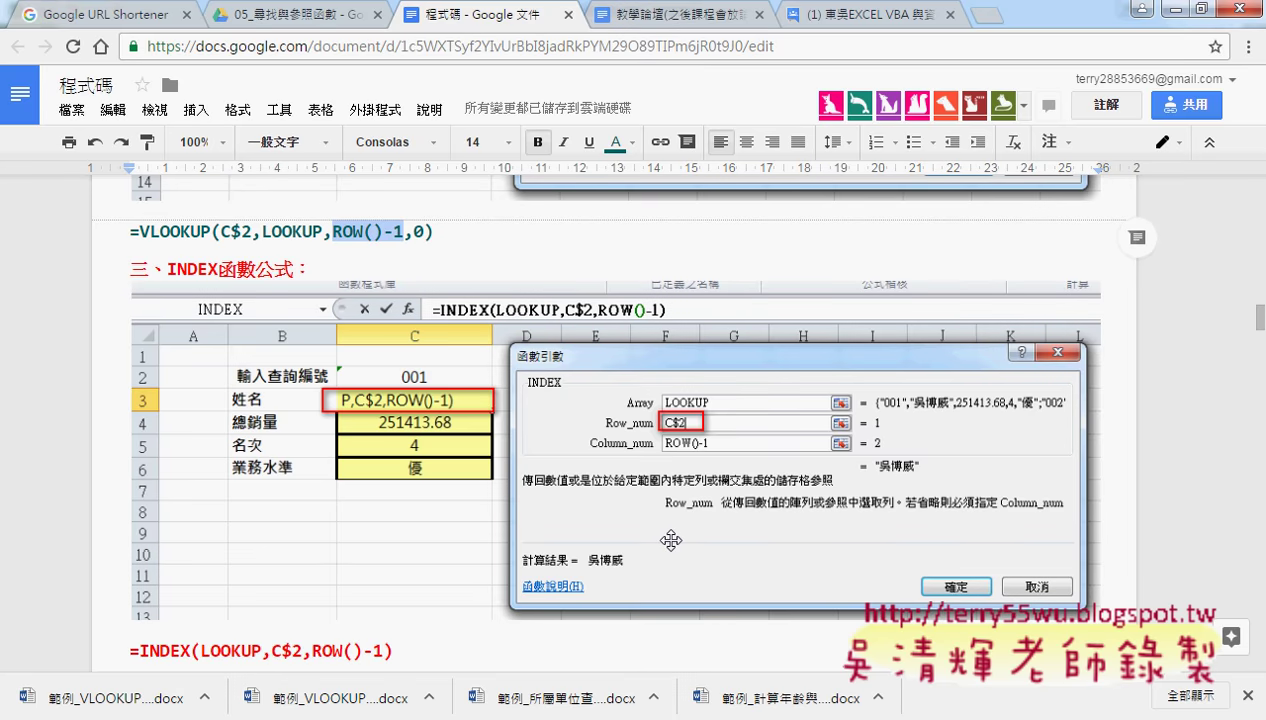
Minimize Chrome to hide the Google Docs notes and bring back the Excel query workbook.
left_click(1150, 7)
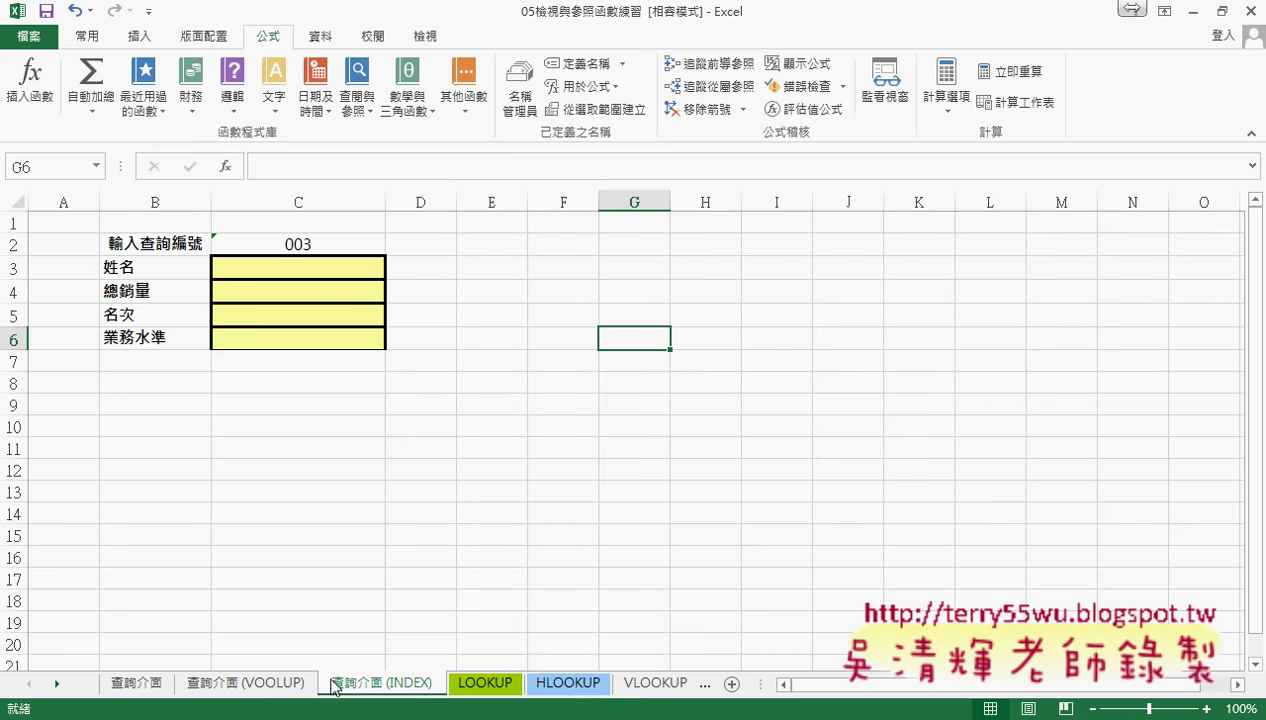
left_click(278, 686)
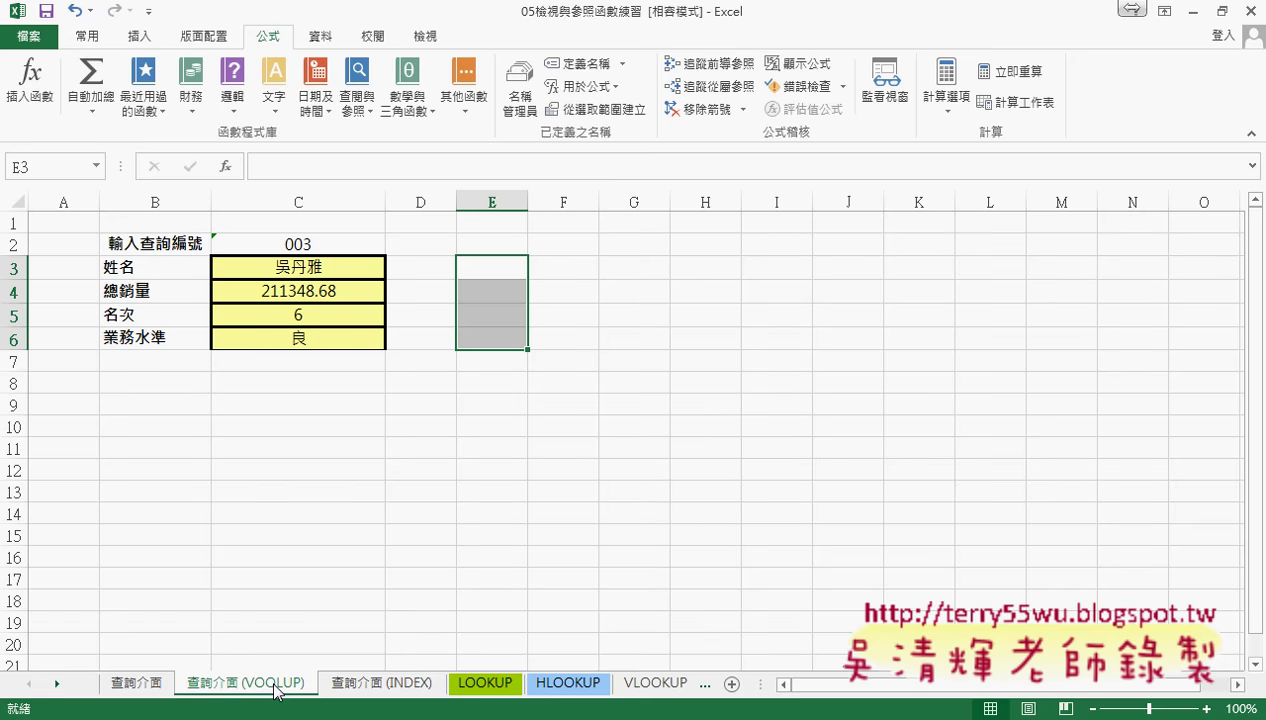
left_click_drag(278, 688, 360, 676)
left_click_drag(360, 676, 273, 692)
right_click(273, 692)
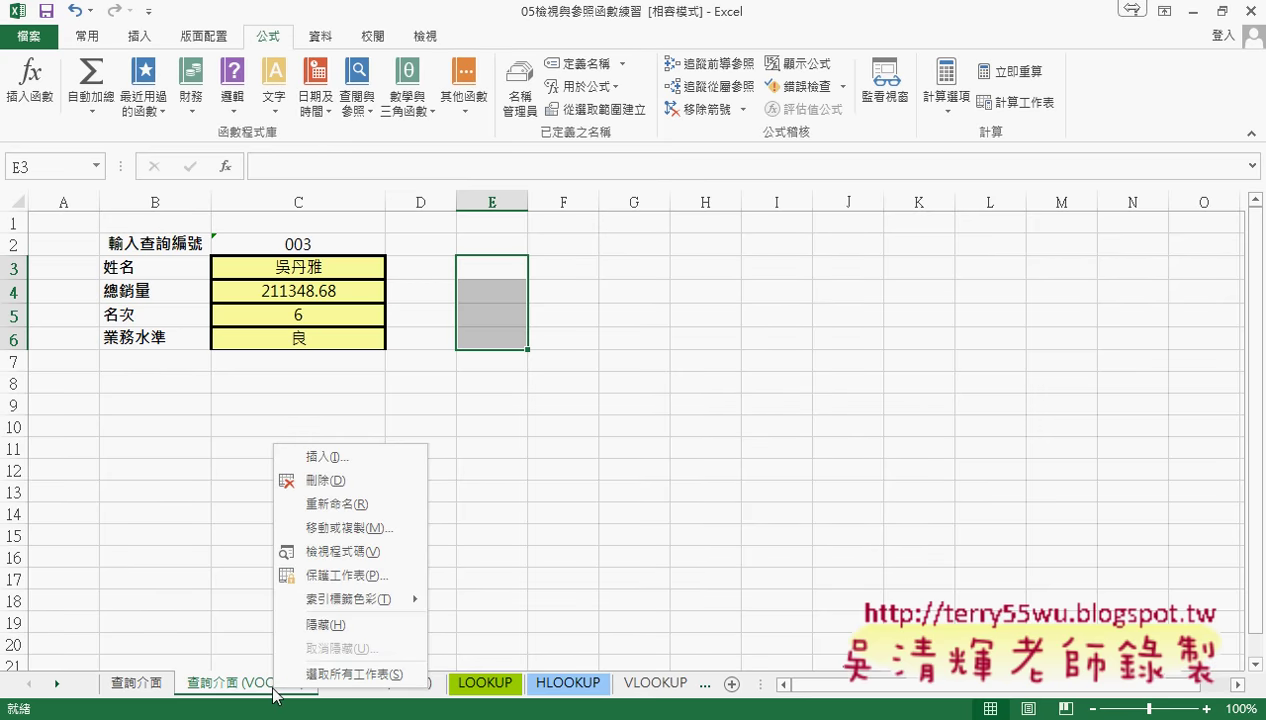
left_click(347, 529)
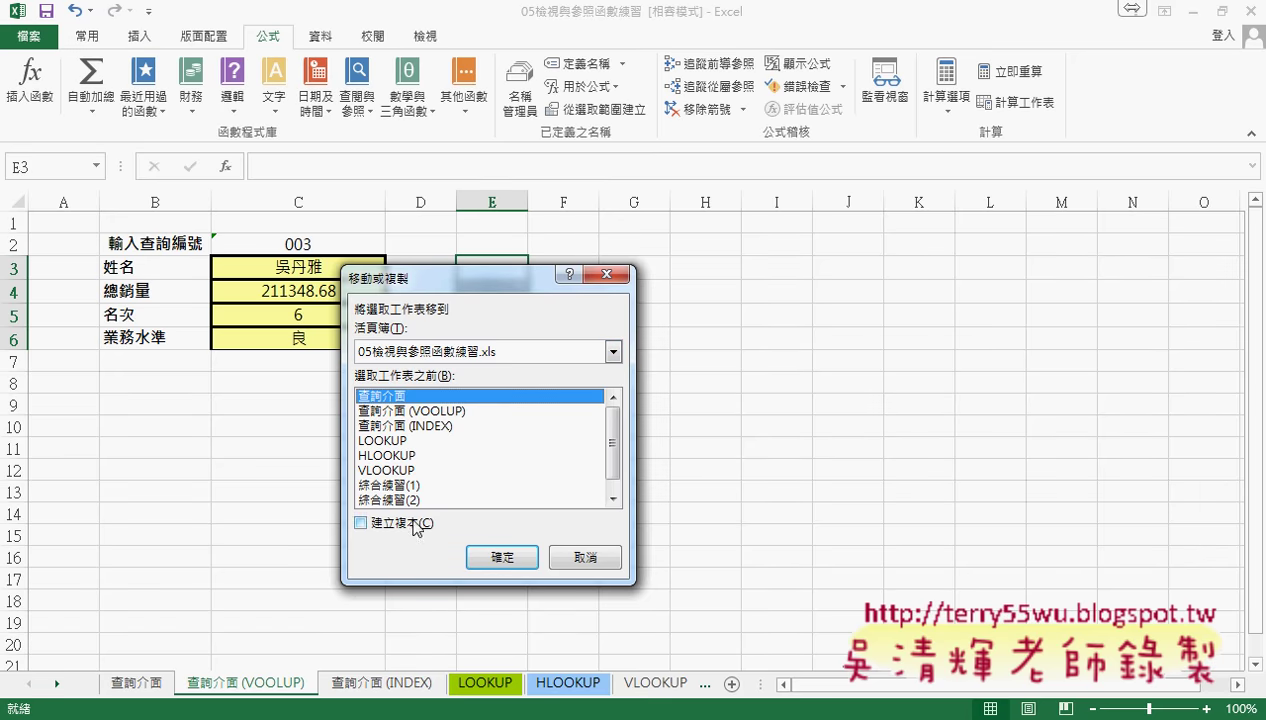
left_click(416, 524)
left_click(438, 426)
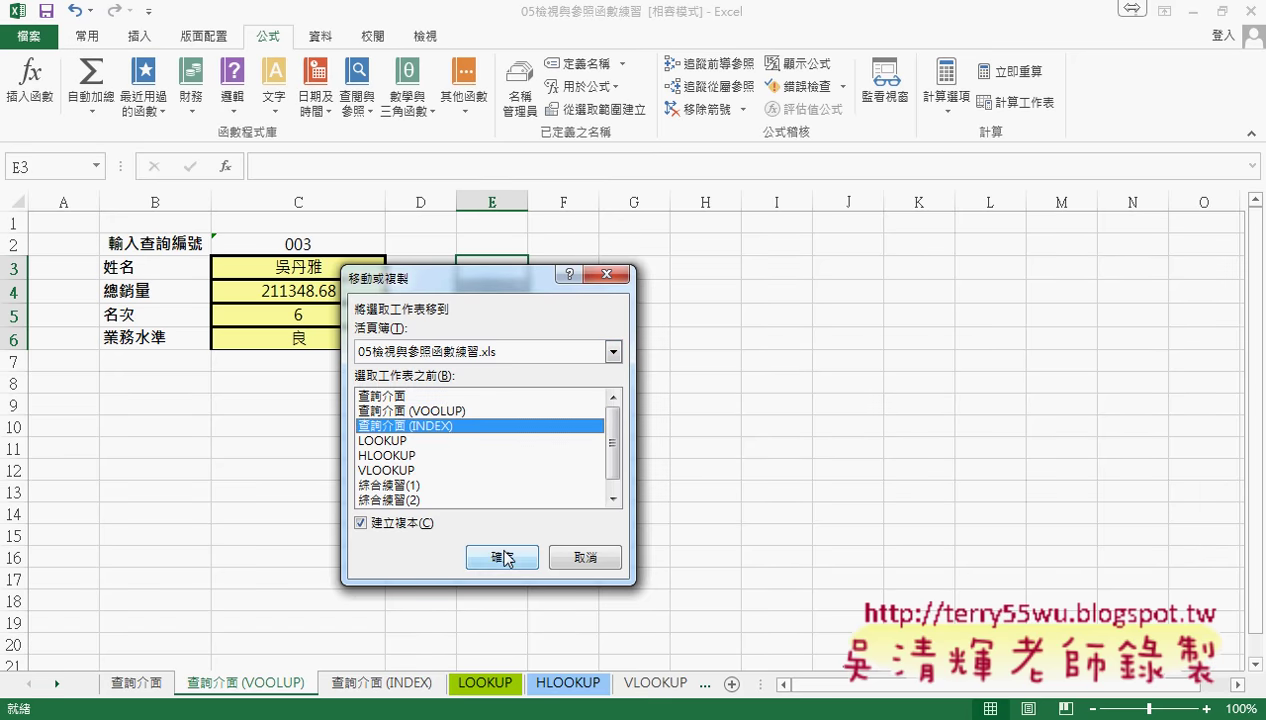
left_click(585, 557)
left_click(405, 688)
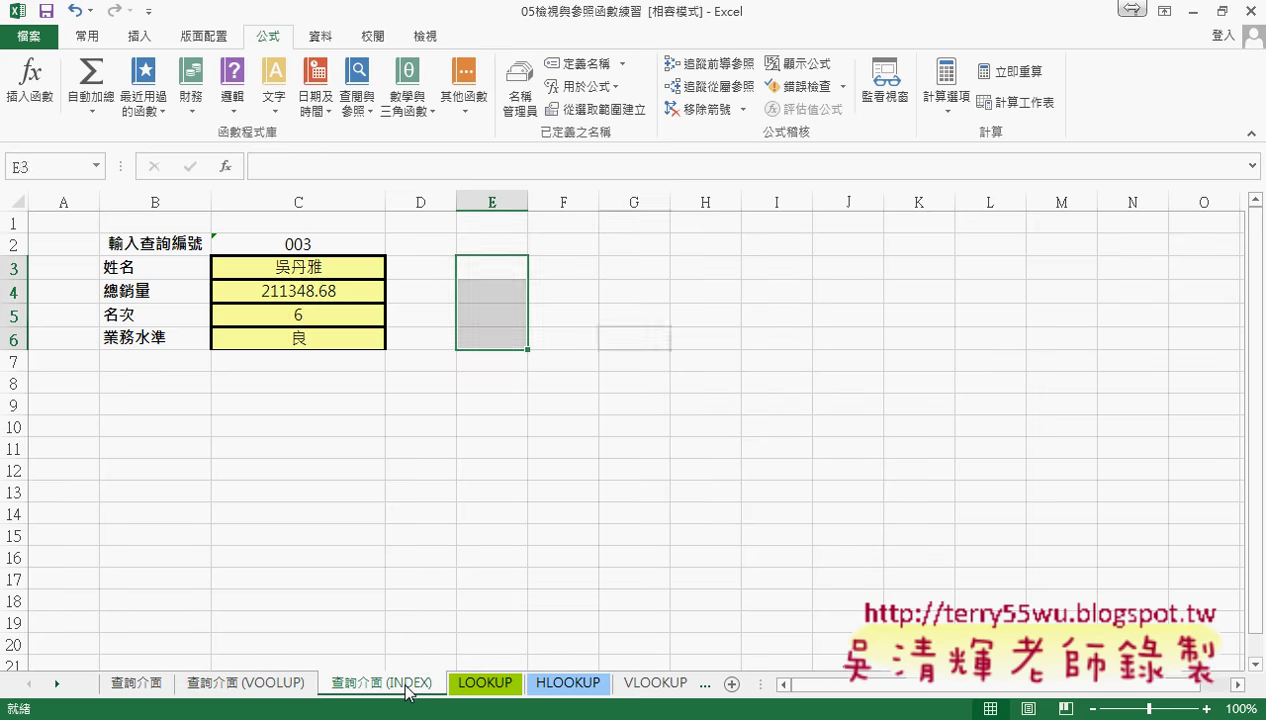
Select name cell C3 and insert the INDEX function from the Lookup & Reference category.
double_click(400, 684)
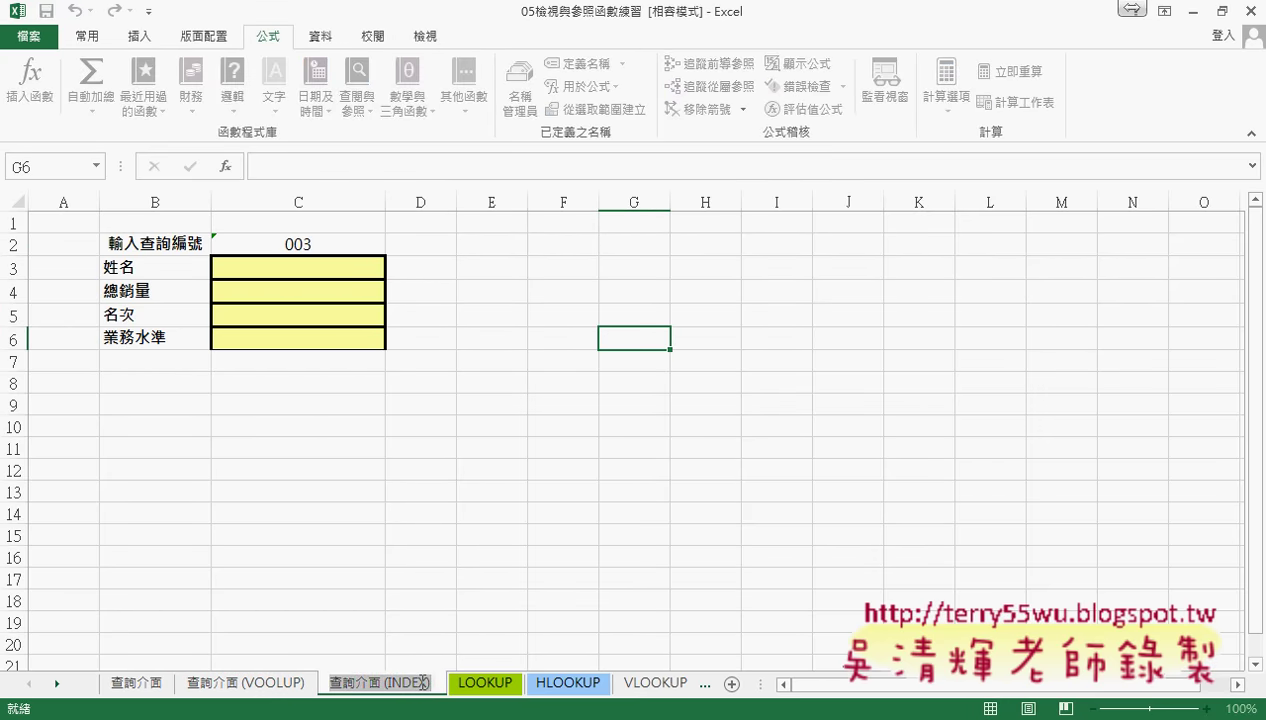
left_click(338, 271)
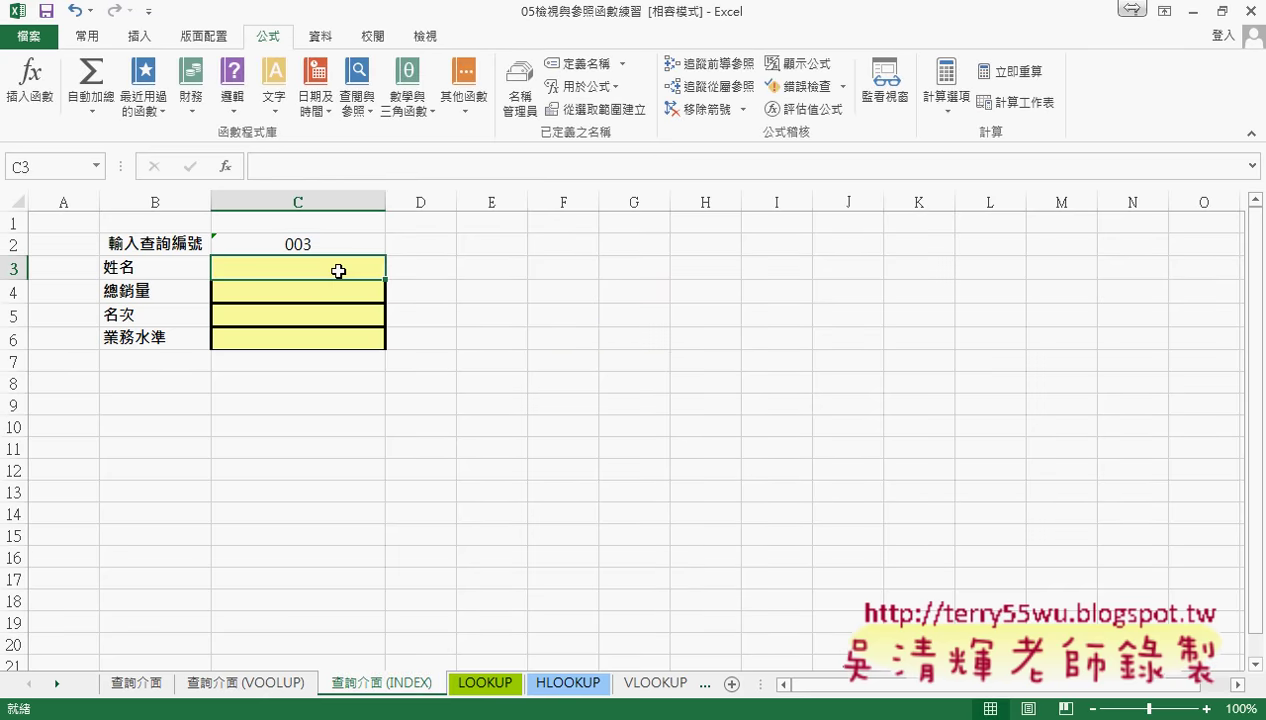
left_click_drag(338, 271, 350, 342)
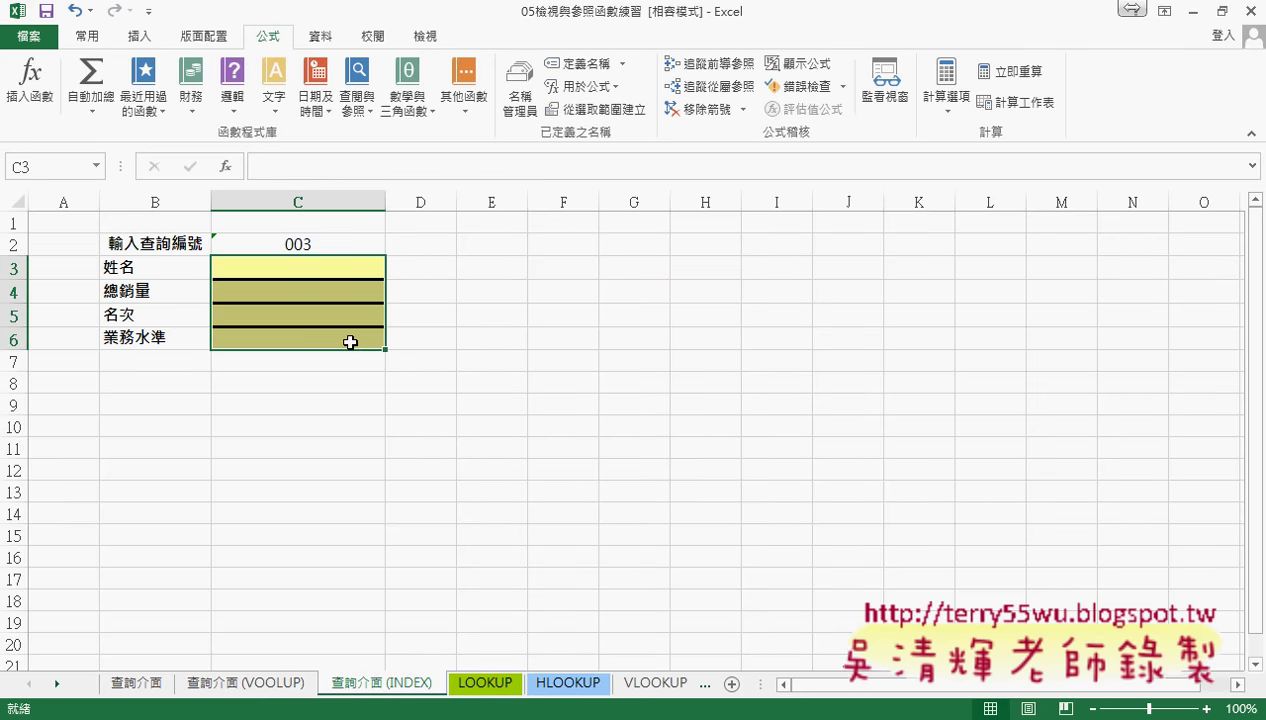
left_click(335, 270)
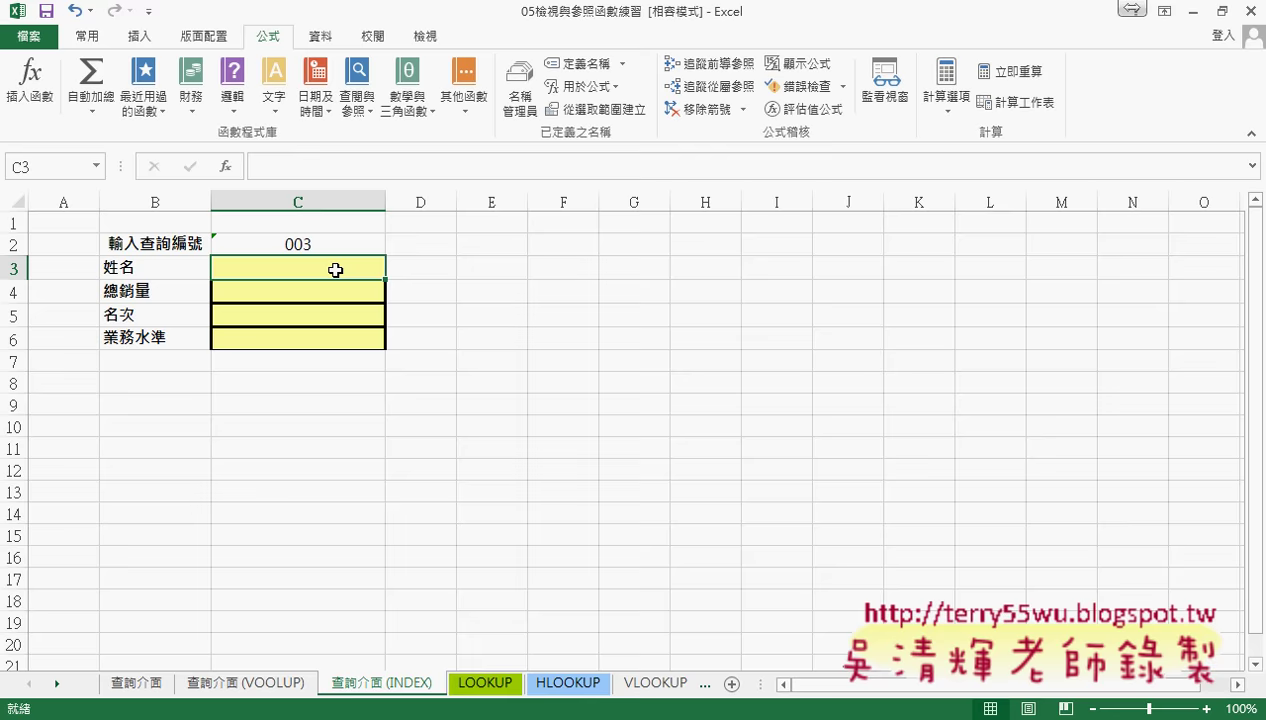
left_click(229, 168)
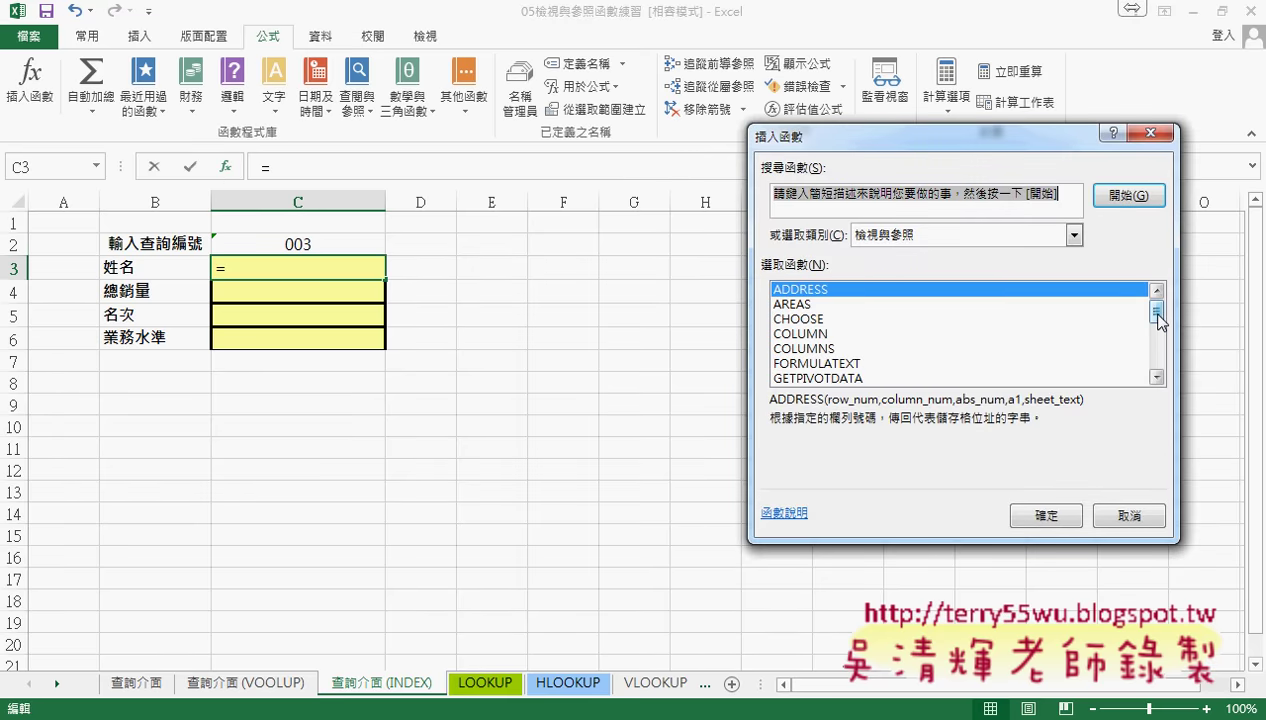
left_click_drag(1156, 314, 1157, 339)
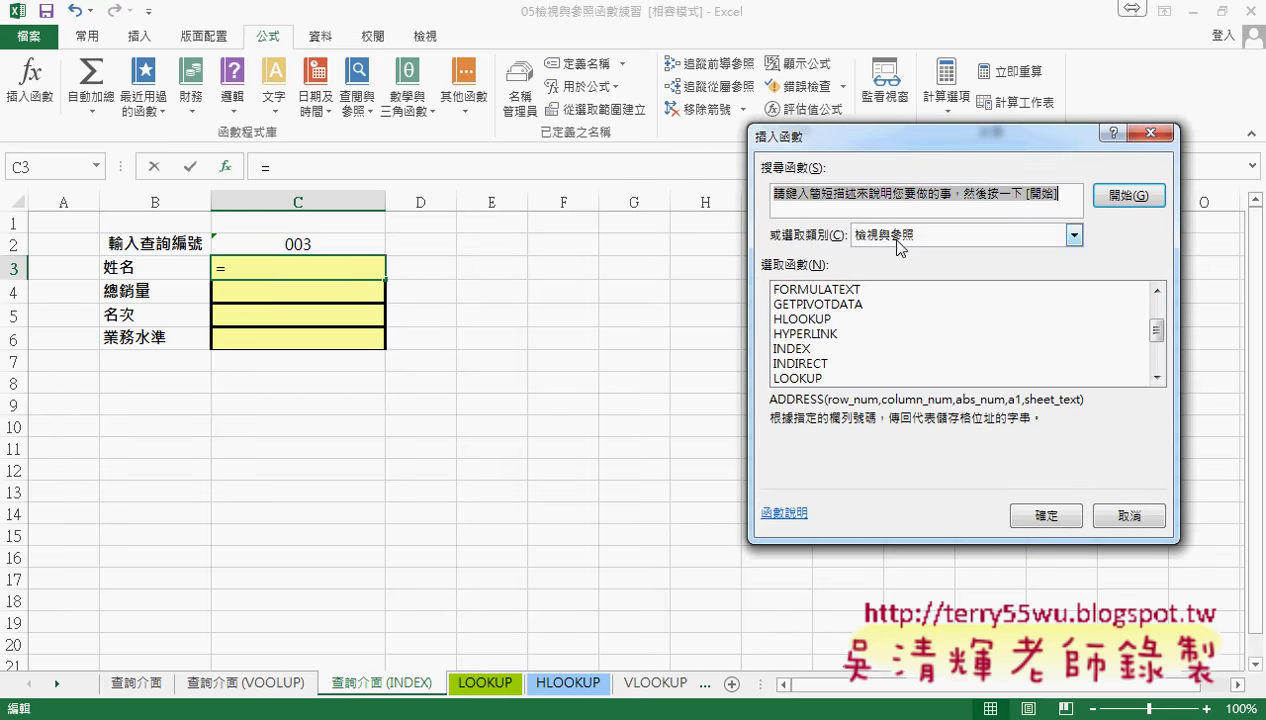
left_click(806, 348)
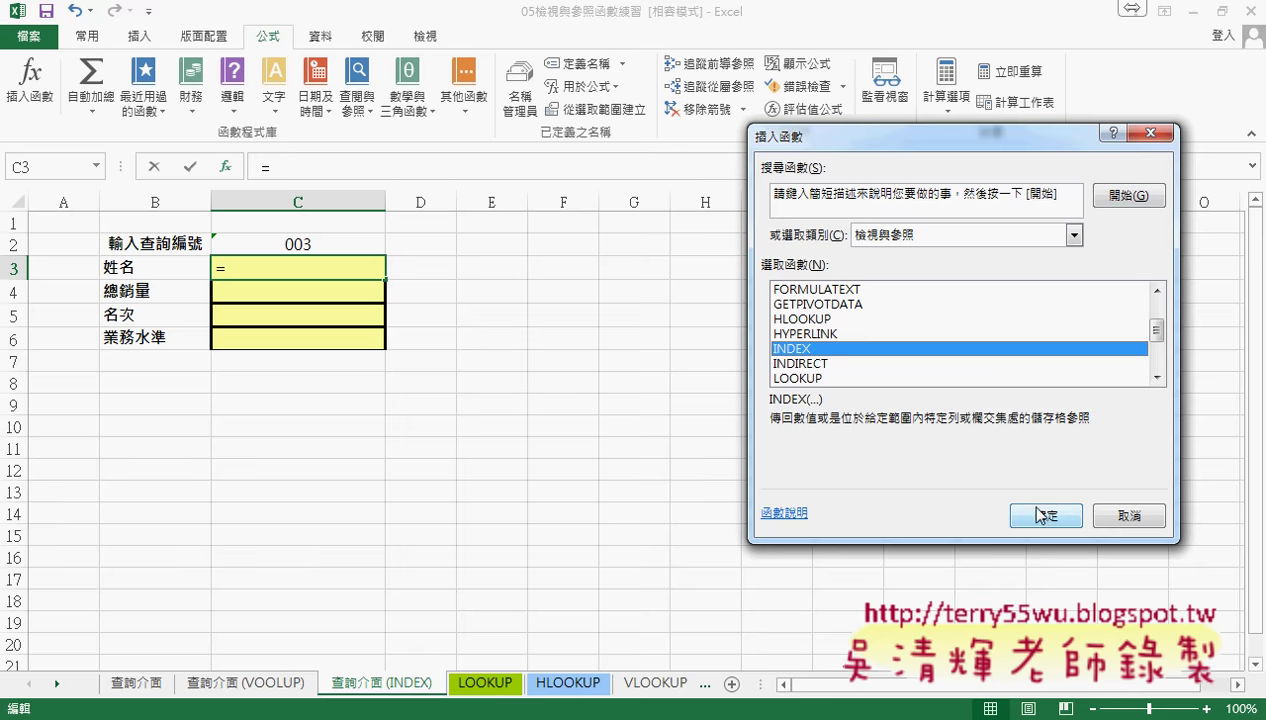
left_click(1043, 513)
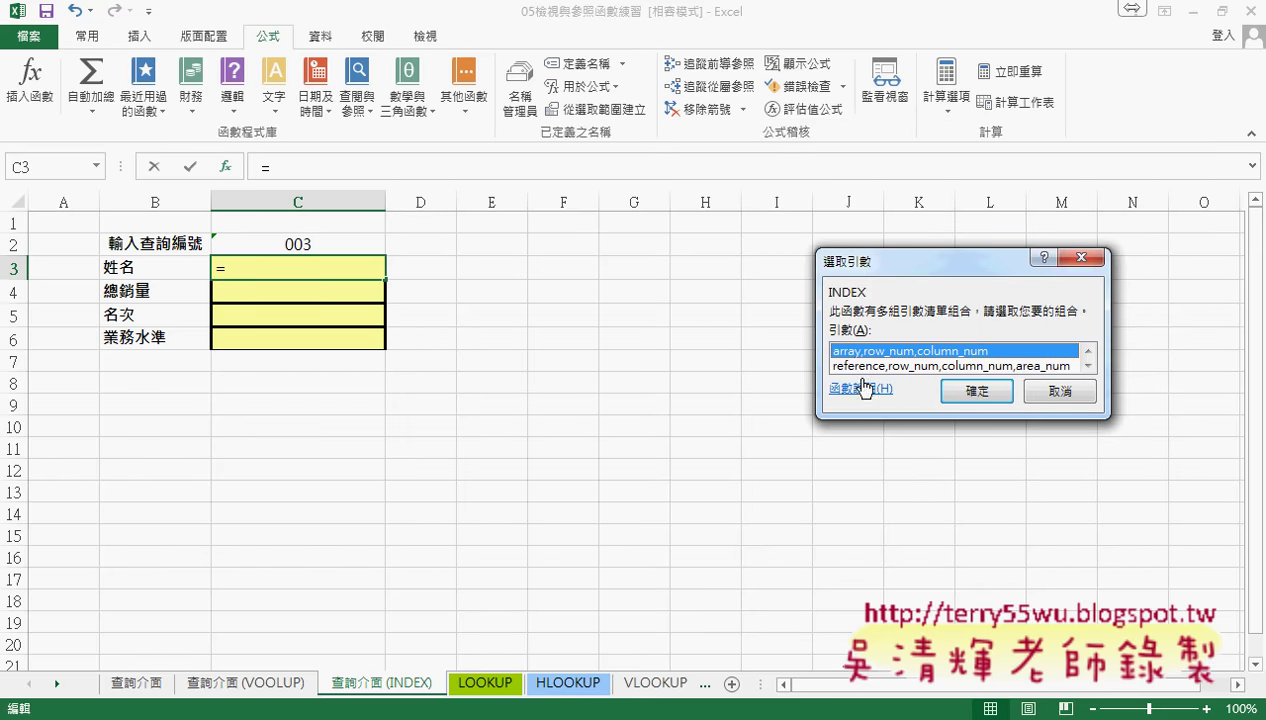
Choose INDEX's array,row_num,column_num form and set Array to the LOOKUP named range.
left_click(1087, 366)
left_click(1078, 351)
left_click(975, 392)
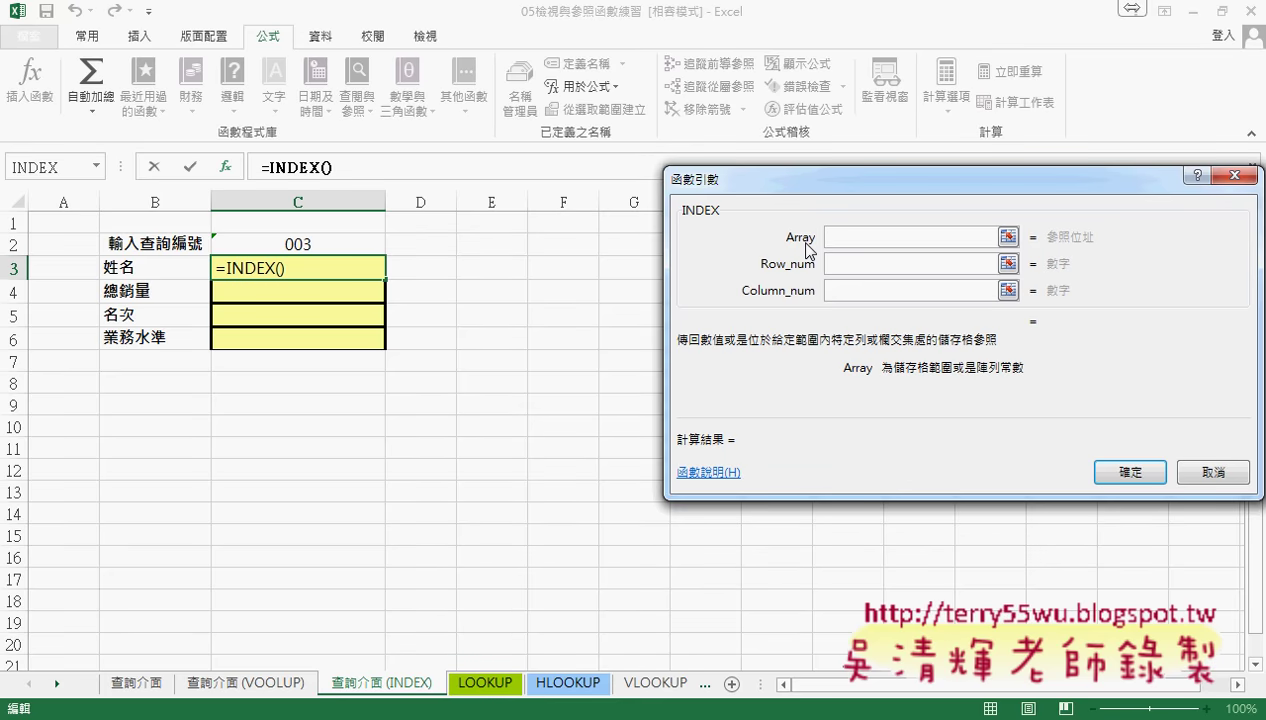
key("F3")
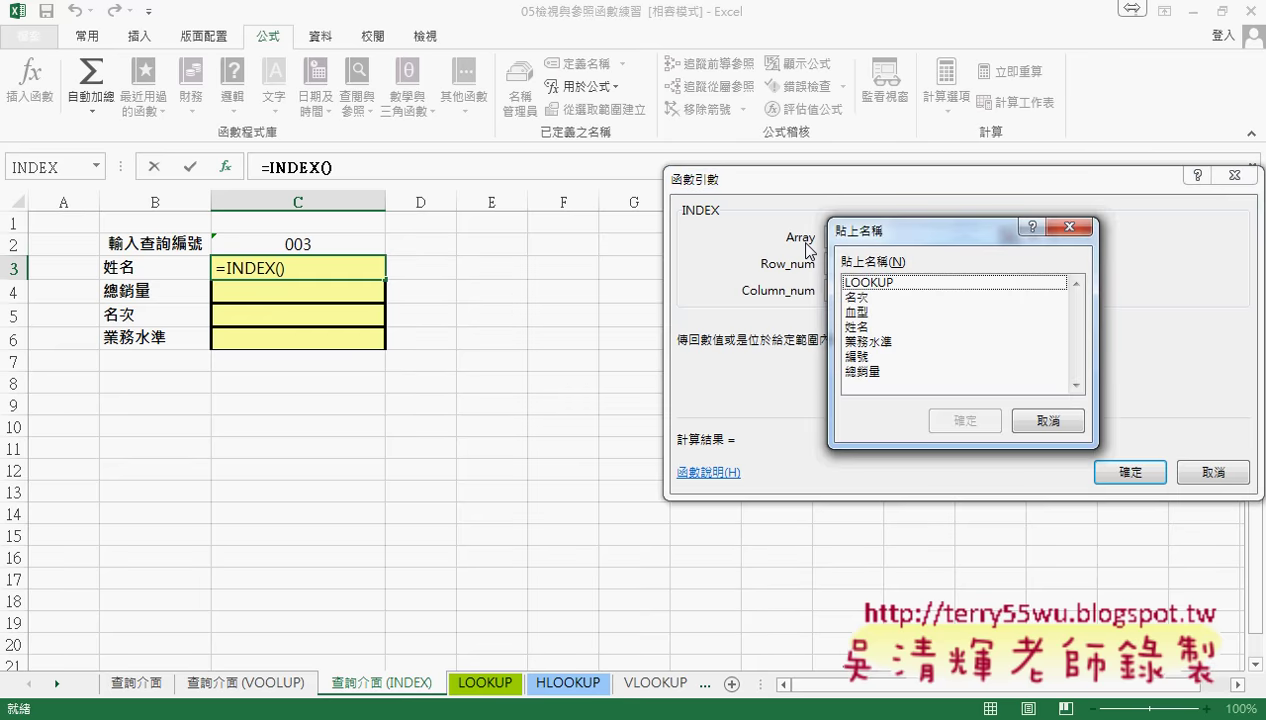
double_click(888, 282)
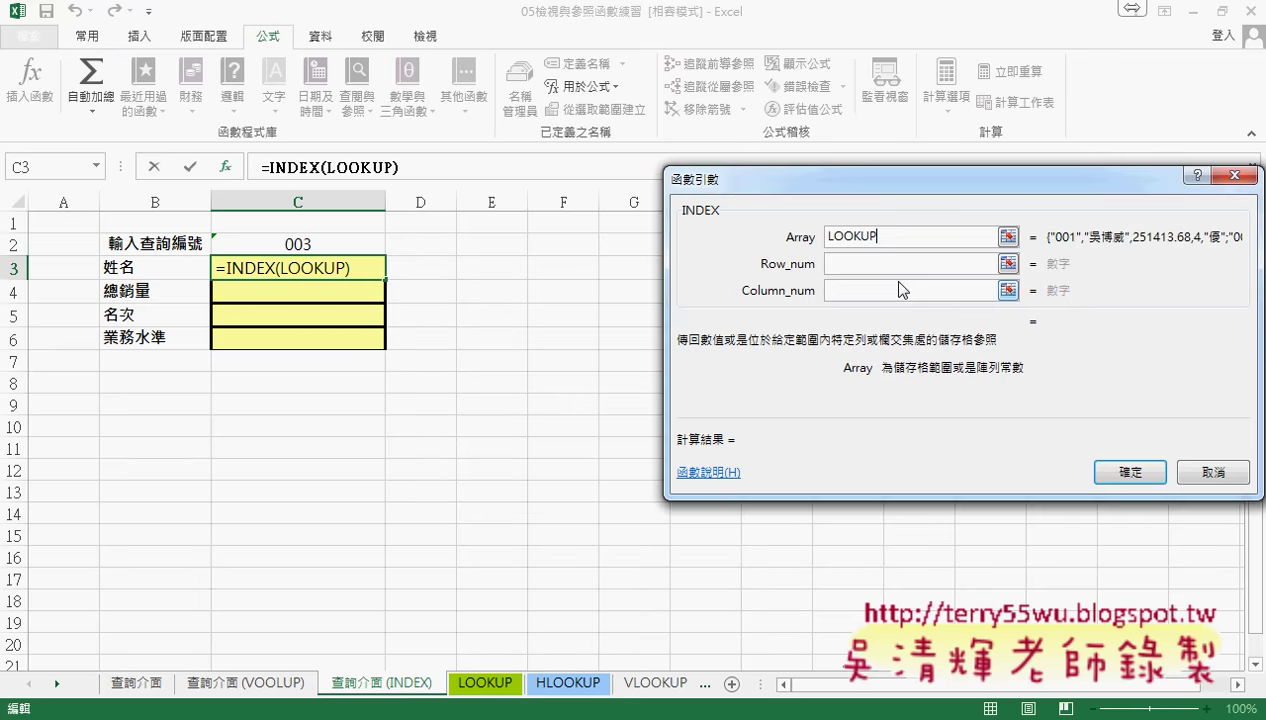
left_click(876, 263)
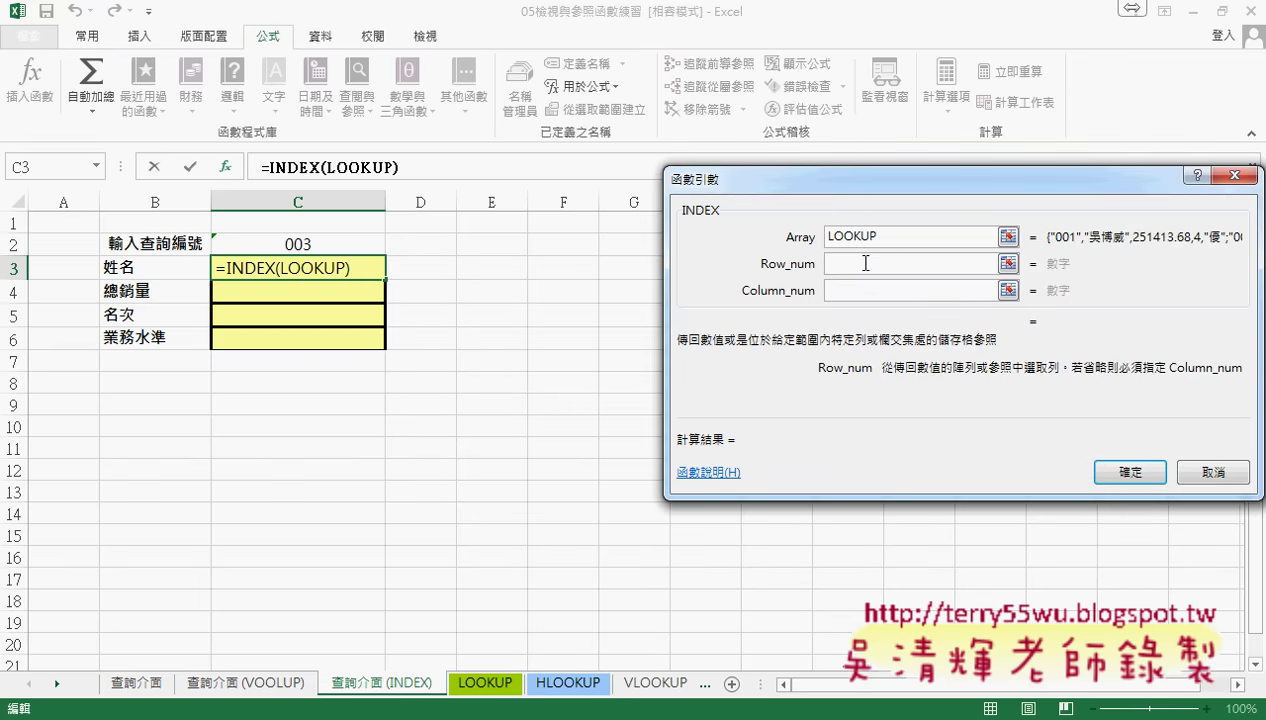
left_click(883, 236)
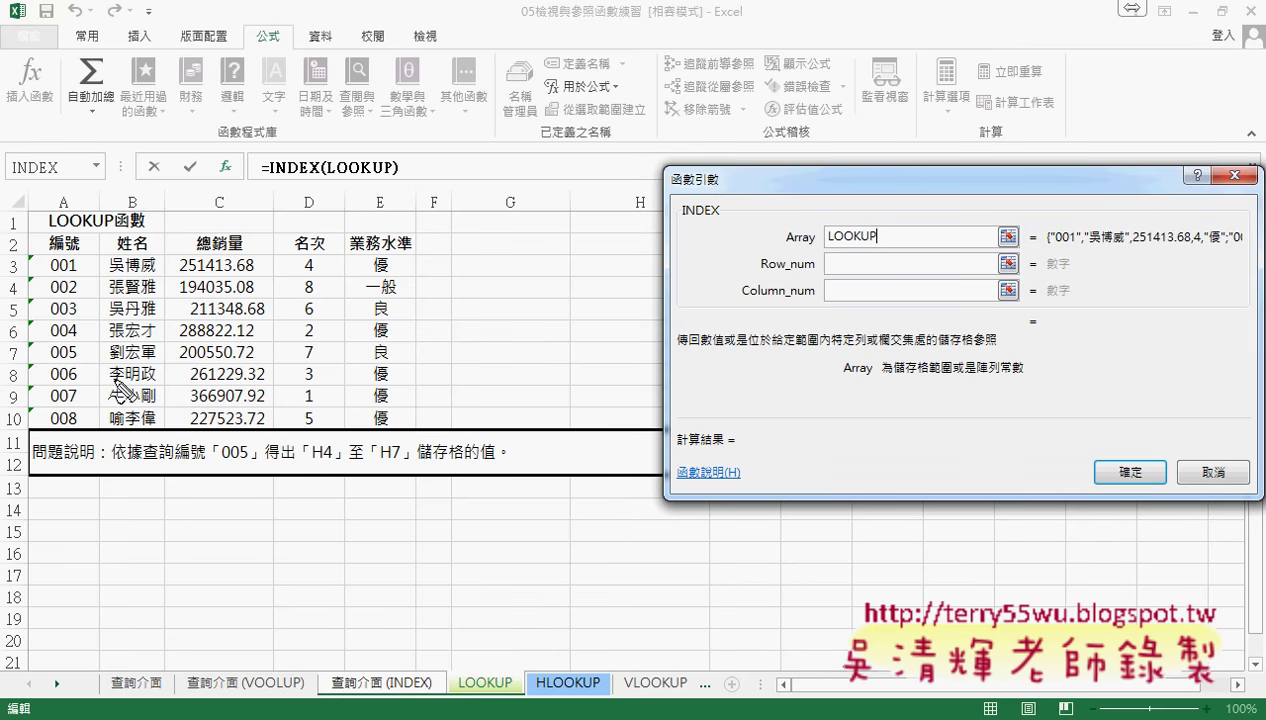
left_click_drag(23, 256, 22, 450)
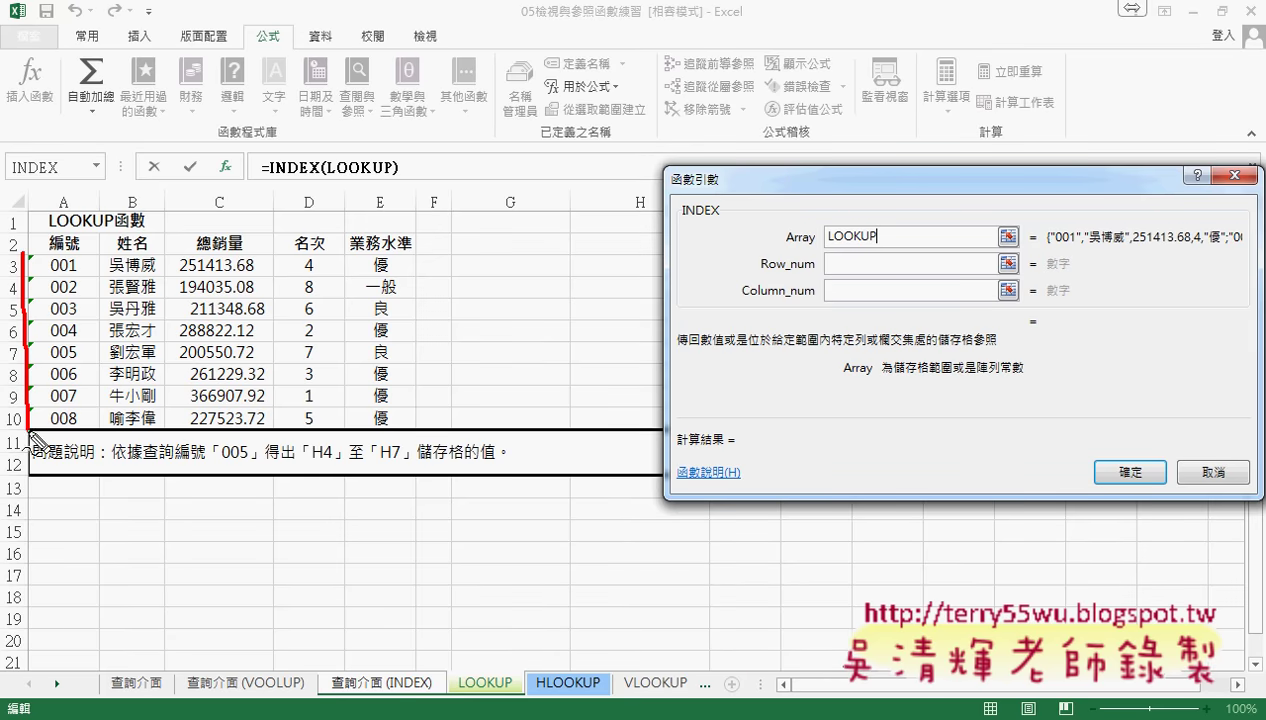
mouse_move(42, 262)
left_mouse_down()
mouse_move(411, 395)
mouse_move(333, 428)
left_mouse_up()
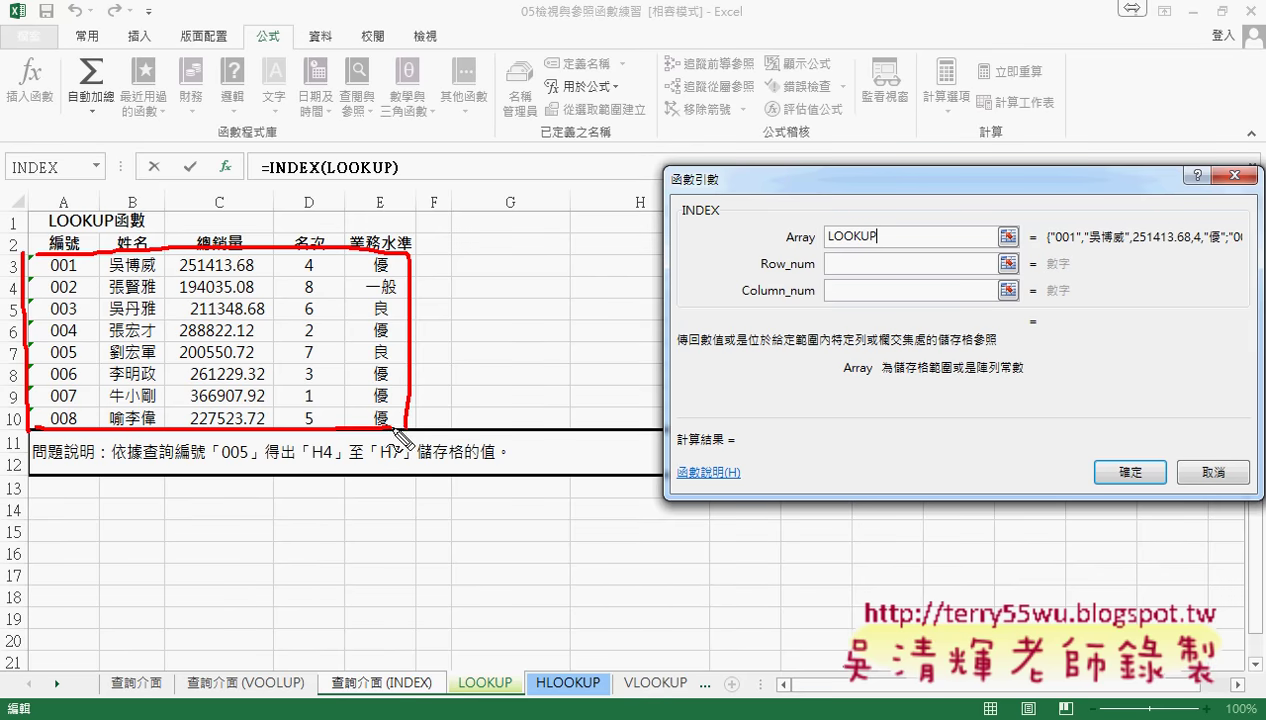
mouse_move(788, 243)
left_mouse_down()
mouse_move(870, 240)
mouse_move(463, 245)
left_mouse_up()
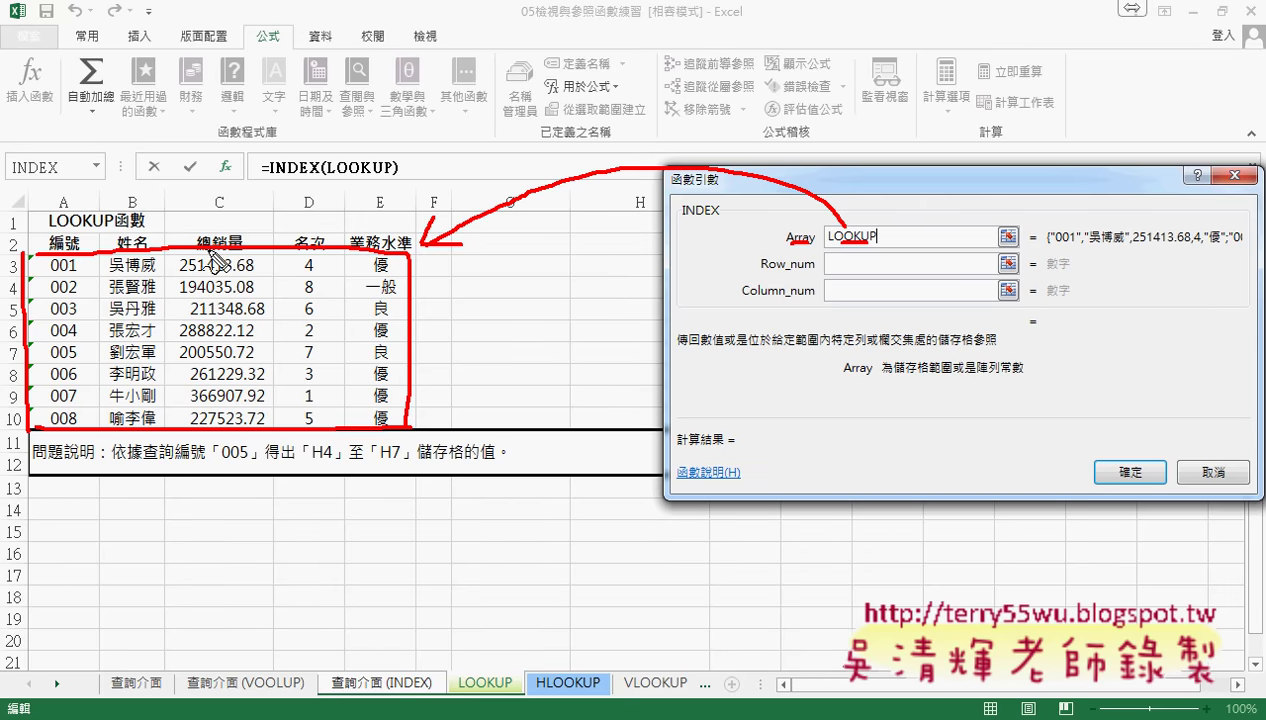
mouse_move(761, 272)
left_mouse_down()
mouse_move(787, 271)
mouse_move(781, 298)
left_mouse_up()
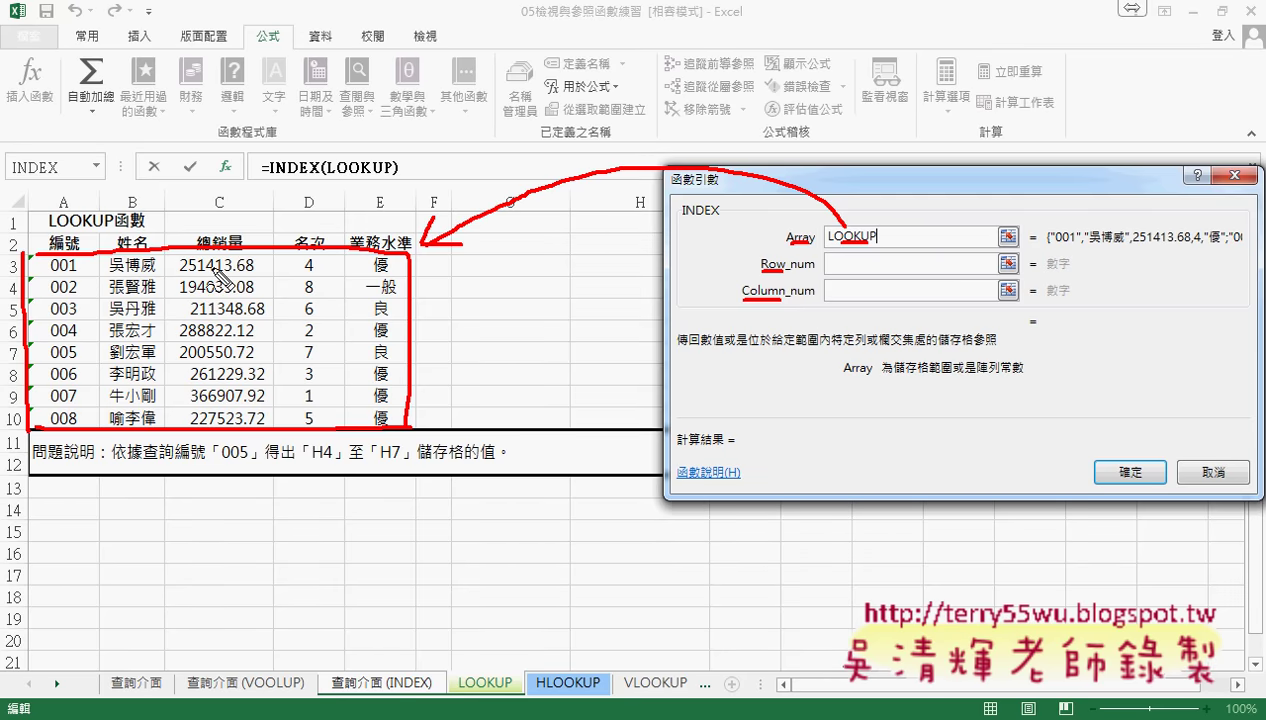
key("e")
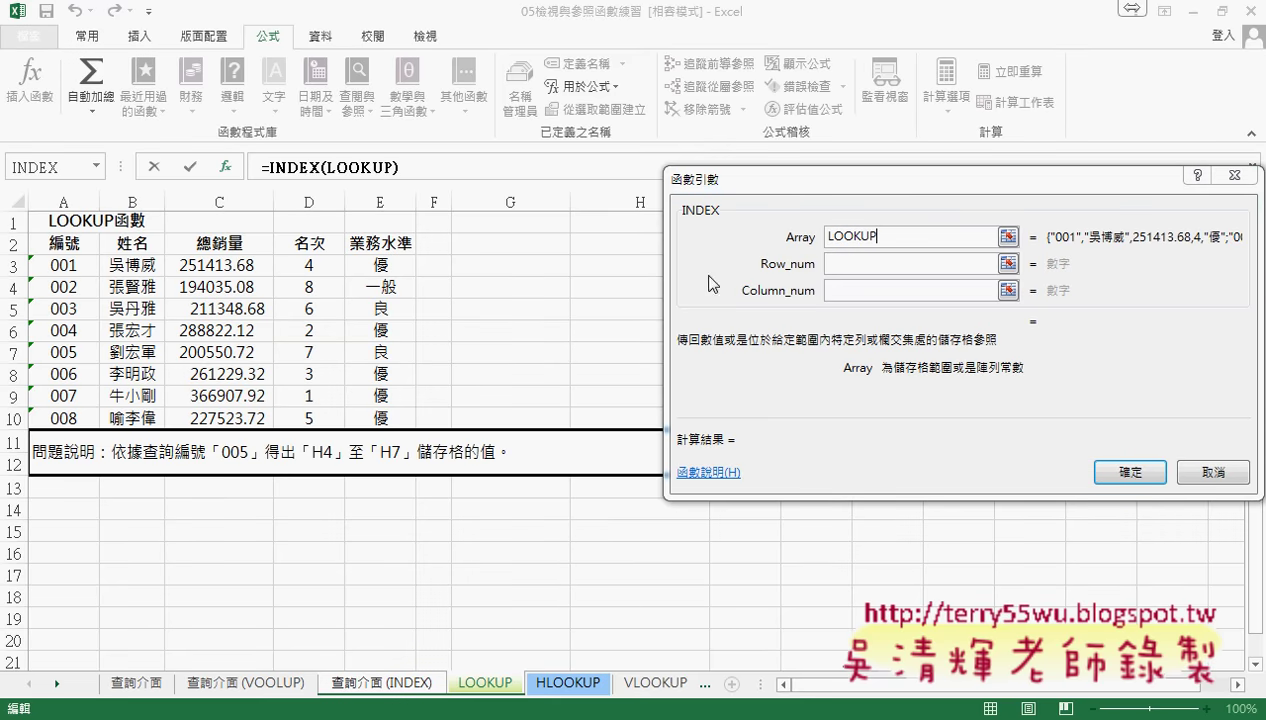
Mark the LOOKUP table's 編號 header, data rows and INDEX arguments in red for explanation.
left_click(858, 266)
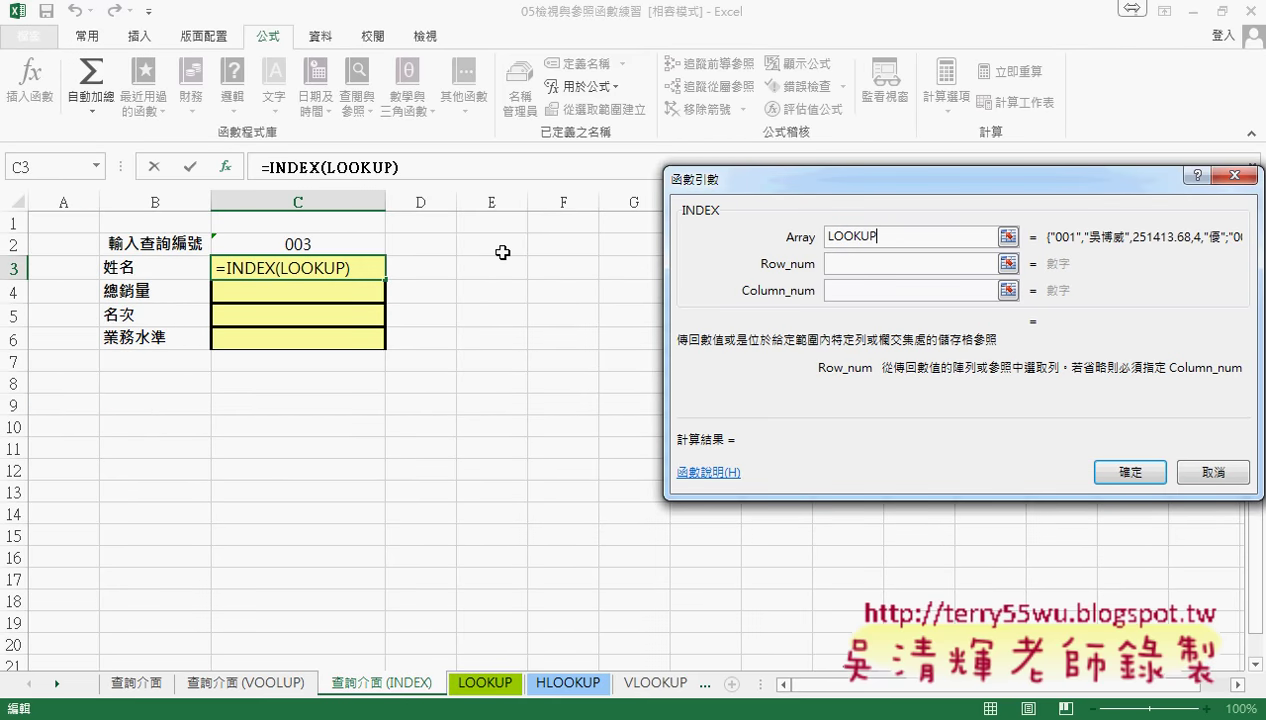
left_click(902, 239)
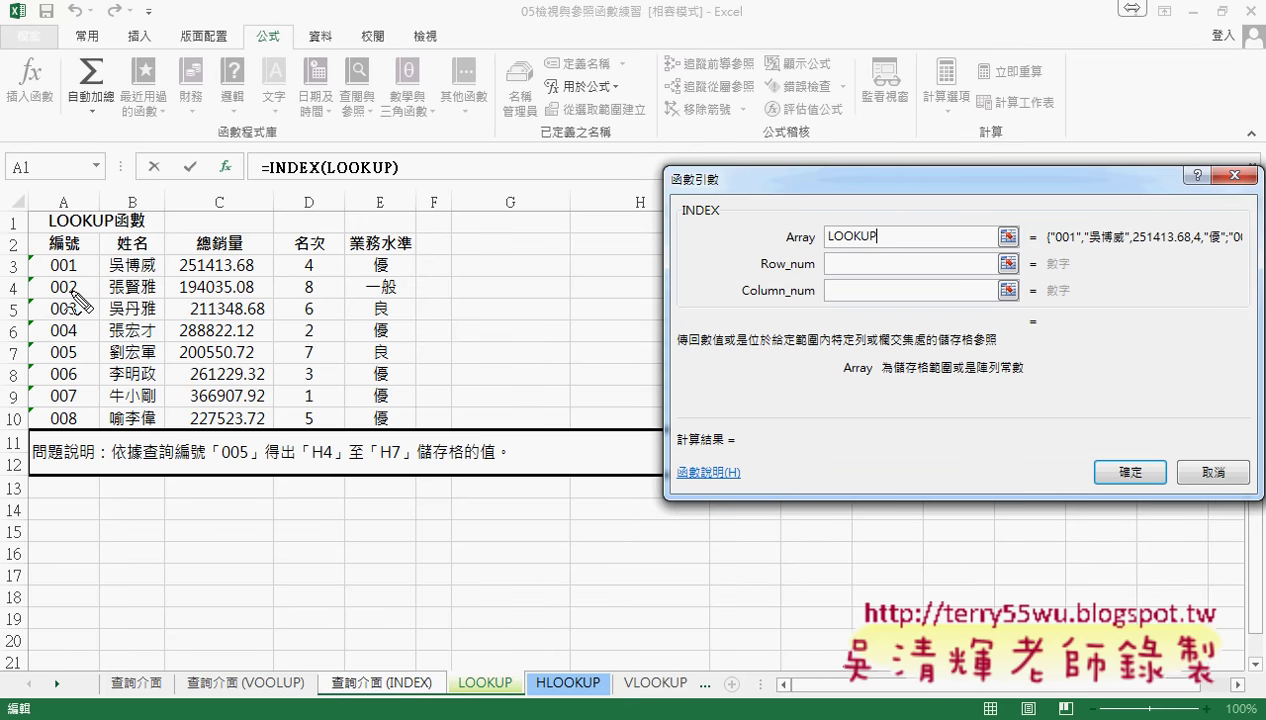
left_click_drag(48, 252, 104, 251)
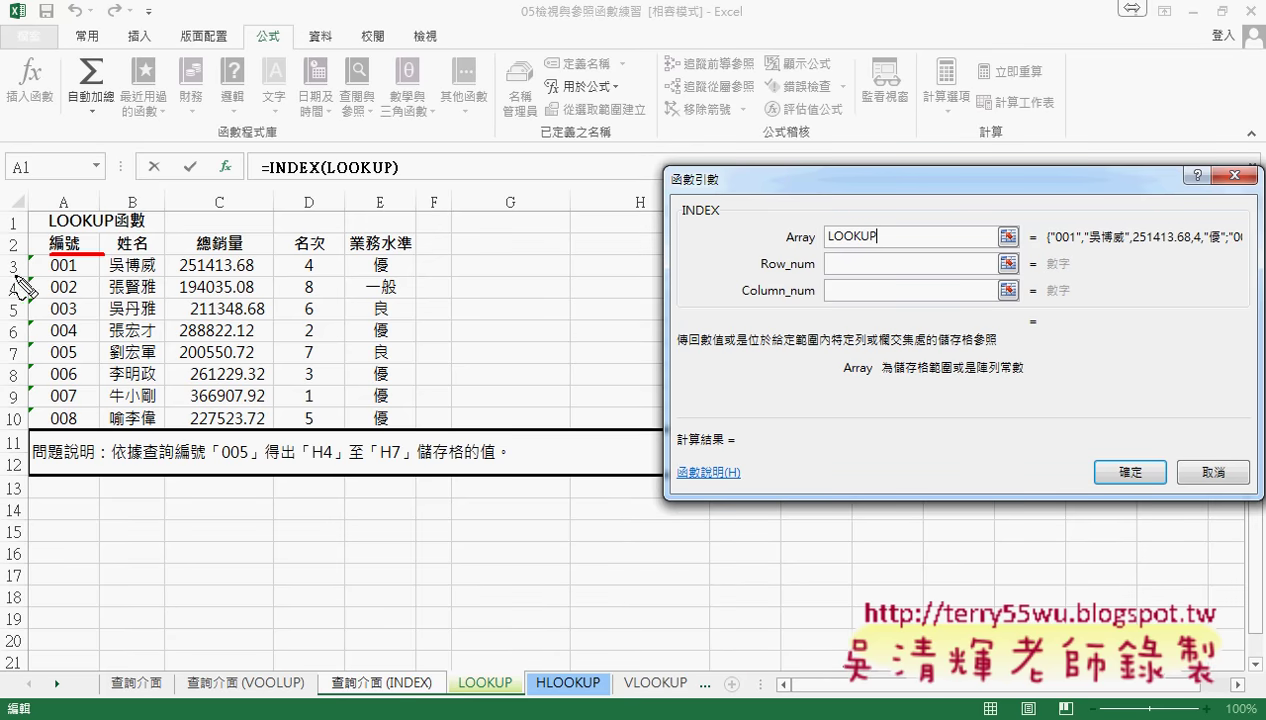
left_click_drag(786, 243, 878, 243)
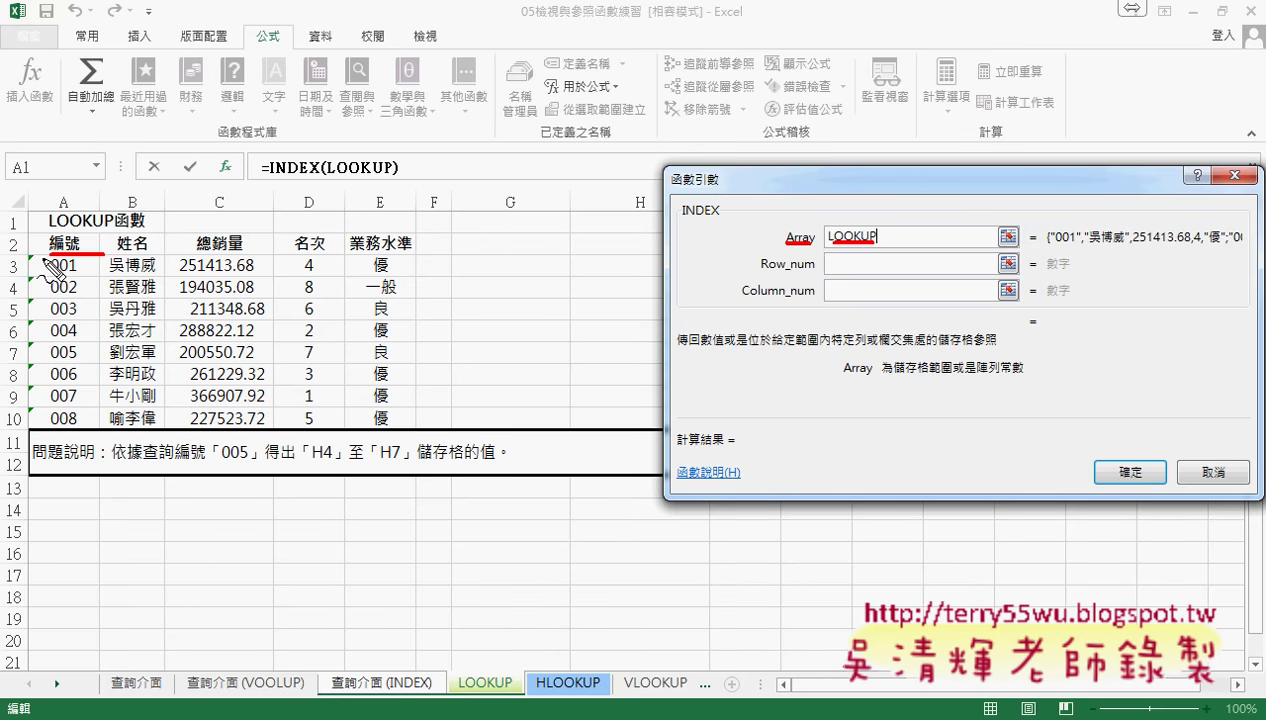
left_click_drag(29, 268, 34, 415)
mouse_move(52, 254)
left_mouse_down()
mouse_move(430, 347)
mouse_move(70, 426)
left_mouse_up()
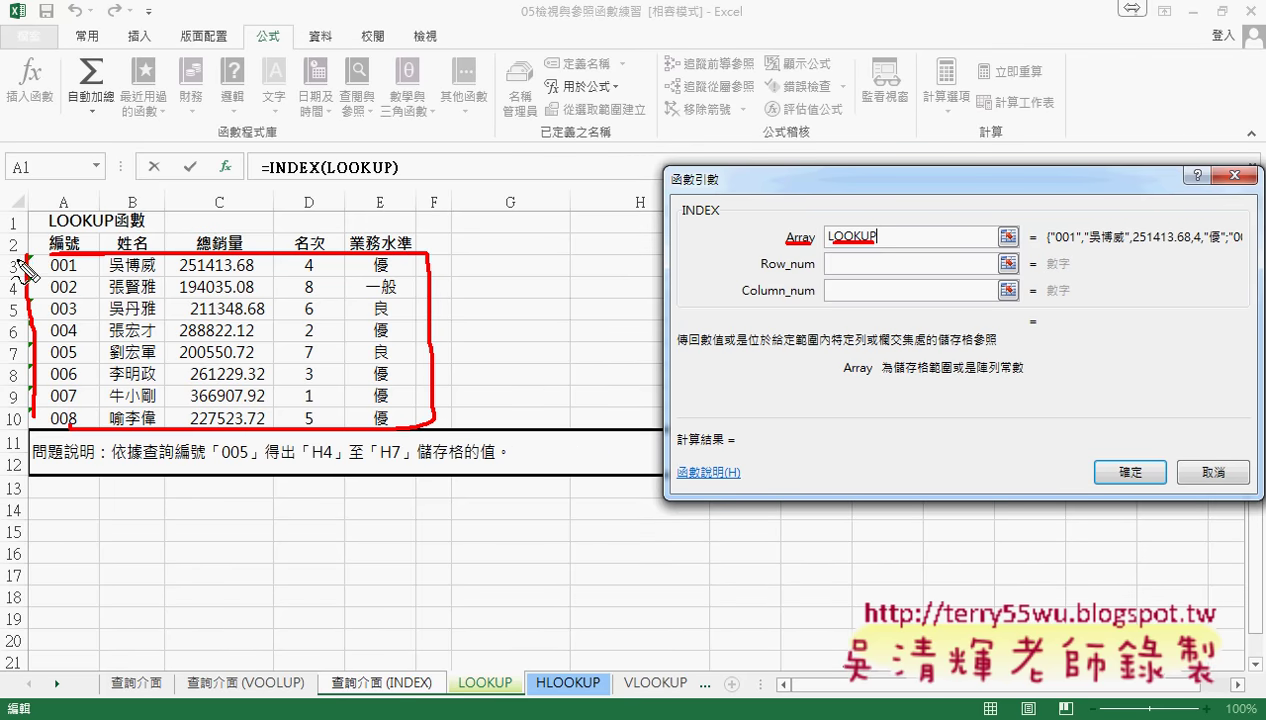
mouse_move(5, 259)
left_mouse_down()
mouse_move(20, 281)
mouse_move(5, 282)
left_mouse_up()
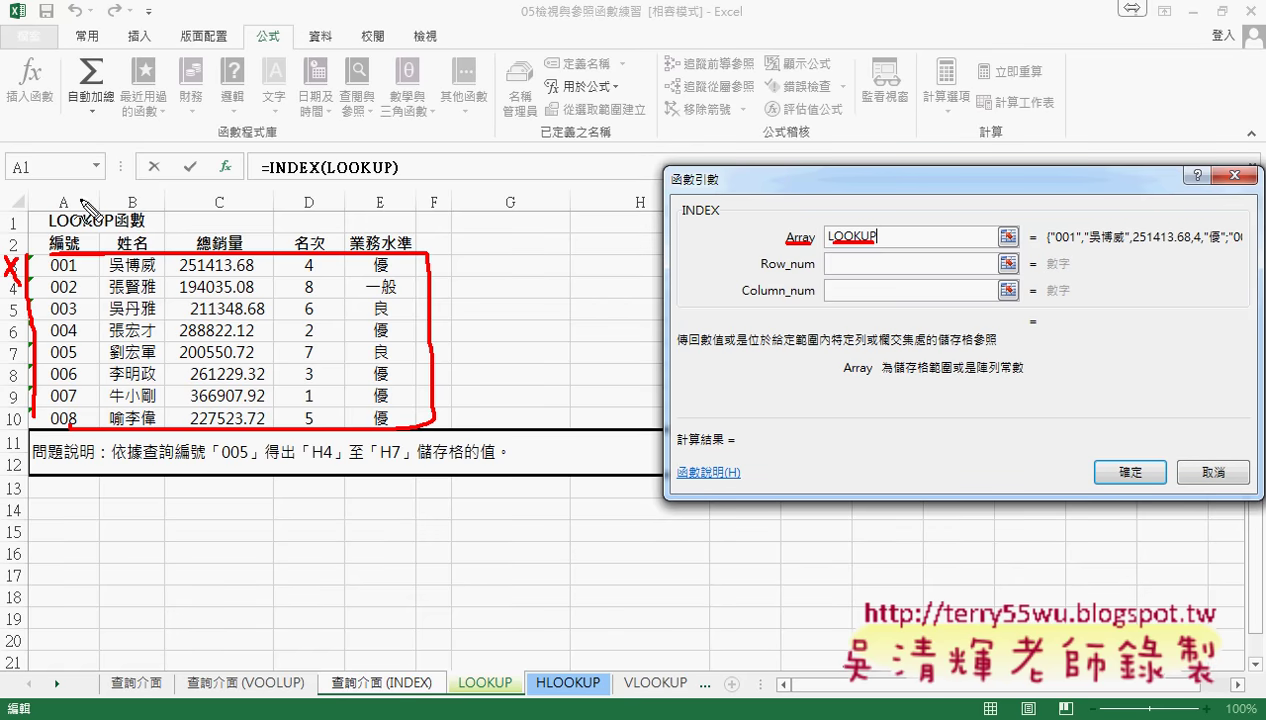
mouse_move(80, 197)
left_mouse_down()
mouse_move(80, 240)
mouse_move(93, 226)
left_mouse_up()
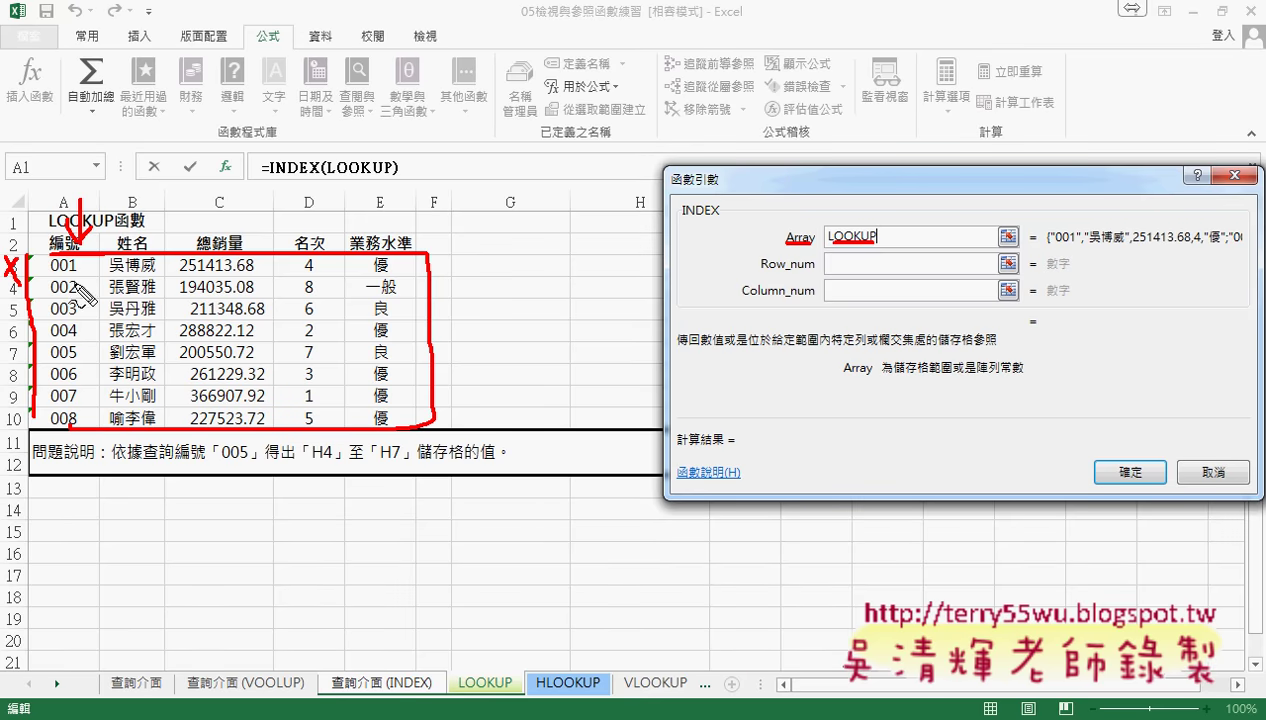
left_click_drag(760, 270, 815, 270)
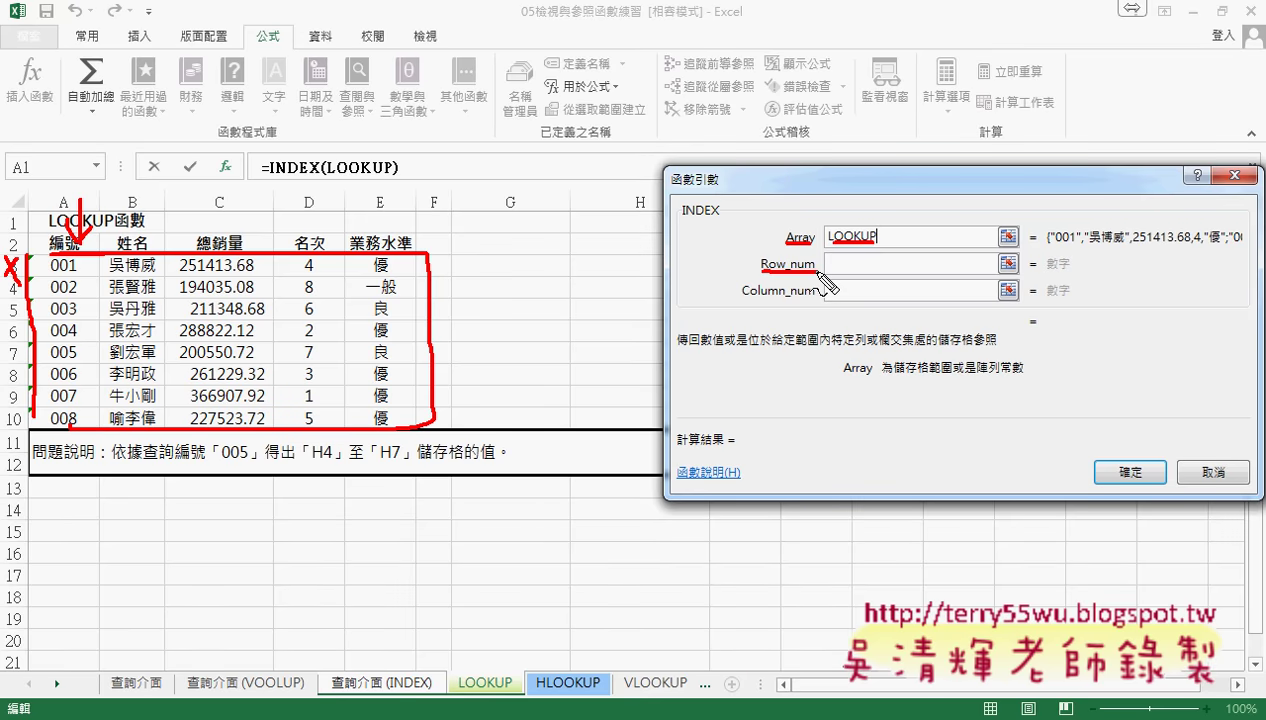
key("Escape")
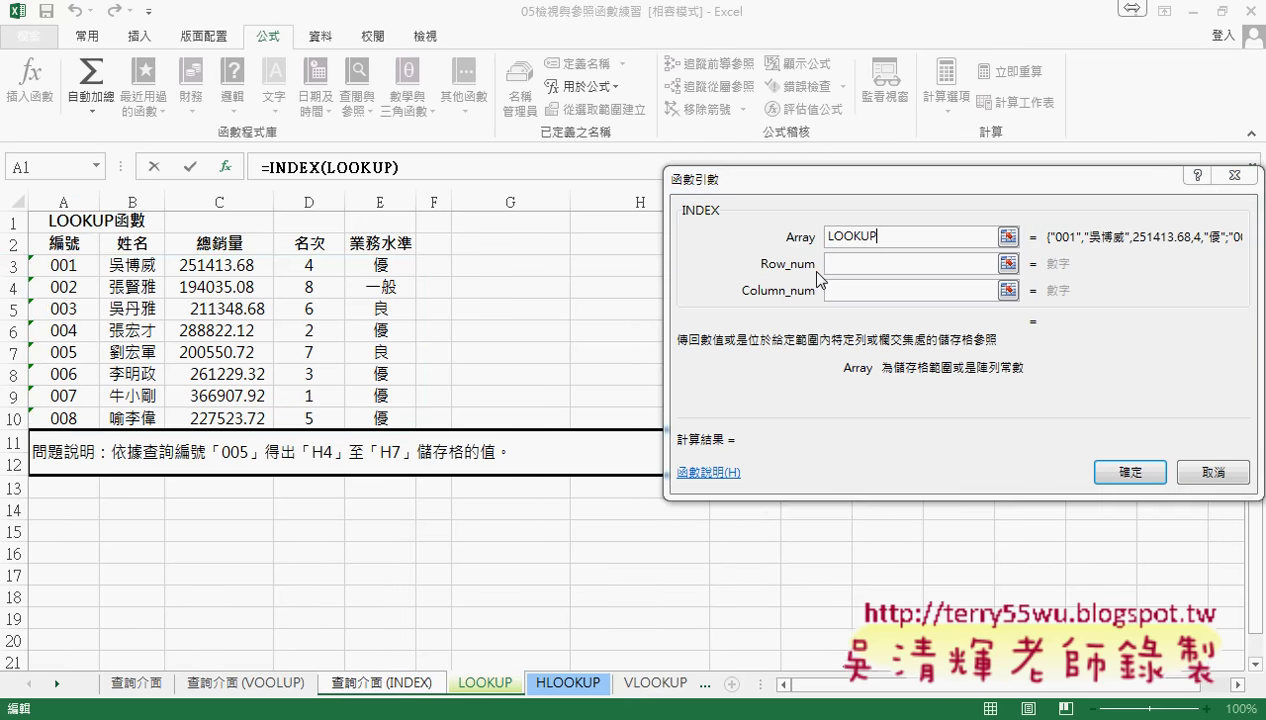
Set Row_num to C2 and Column_num to 2, completing =INDEX(LOOKUP,C2,2).
left_click(832, 265)
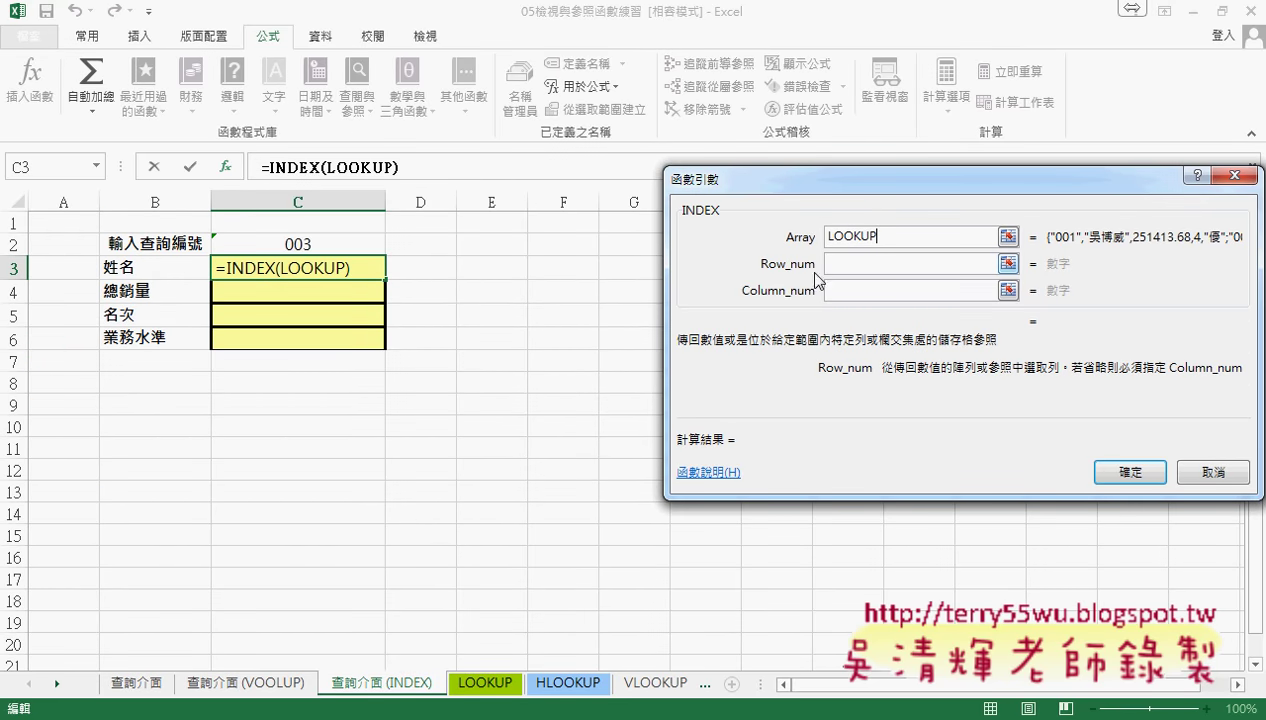
left_click(317, 245)
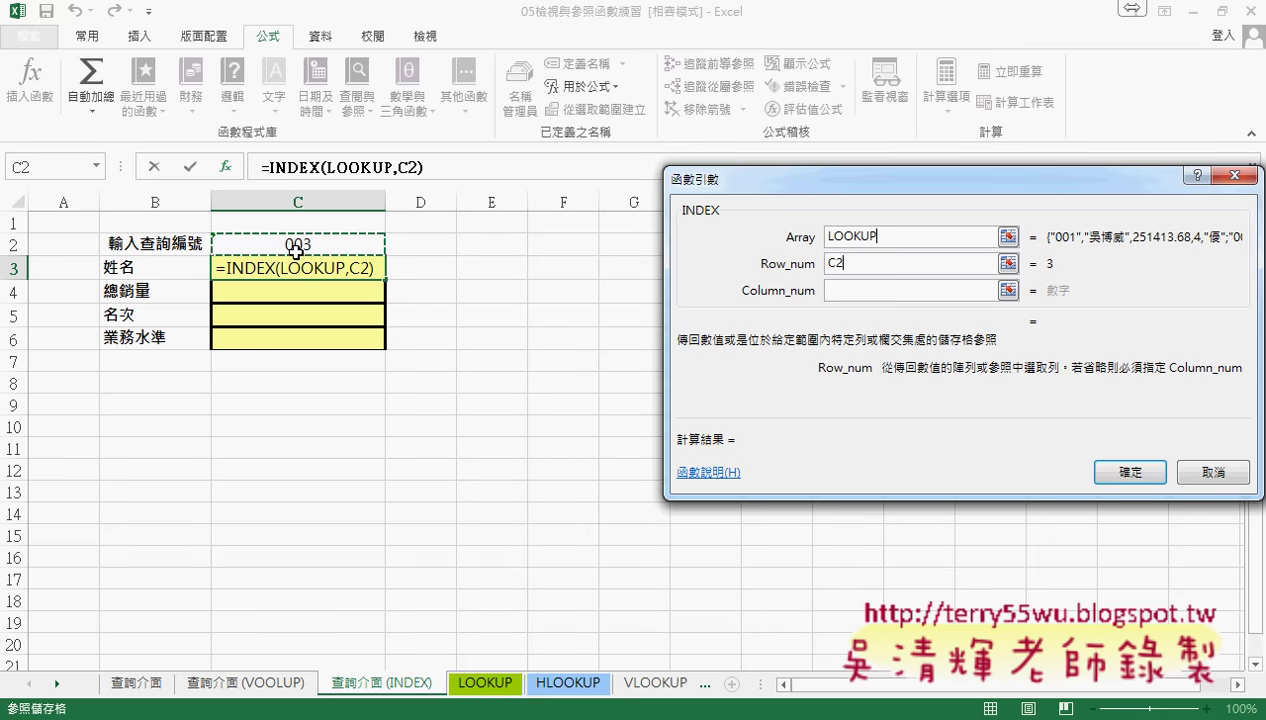
left_click(839, 293)
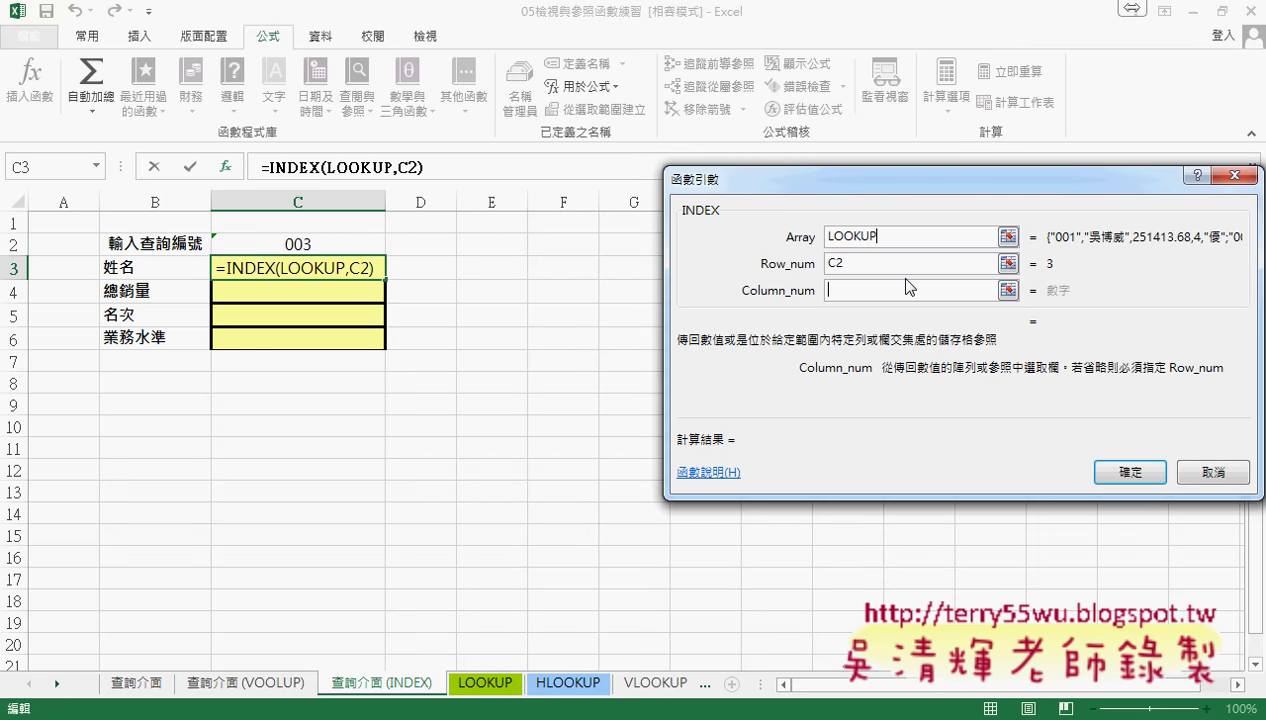
left_click(878, 236)
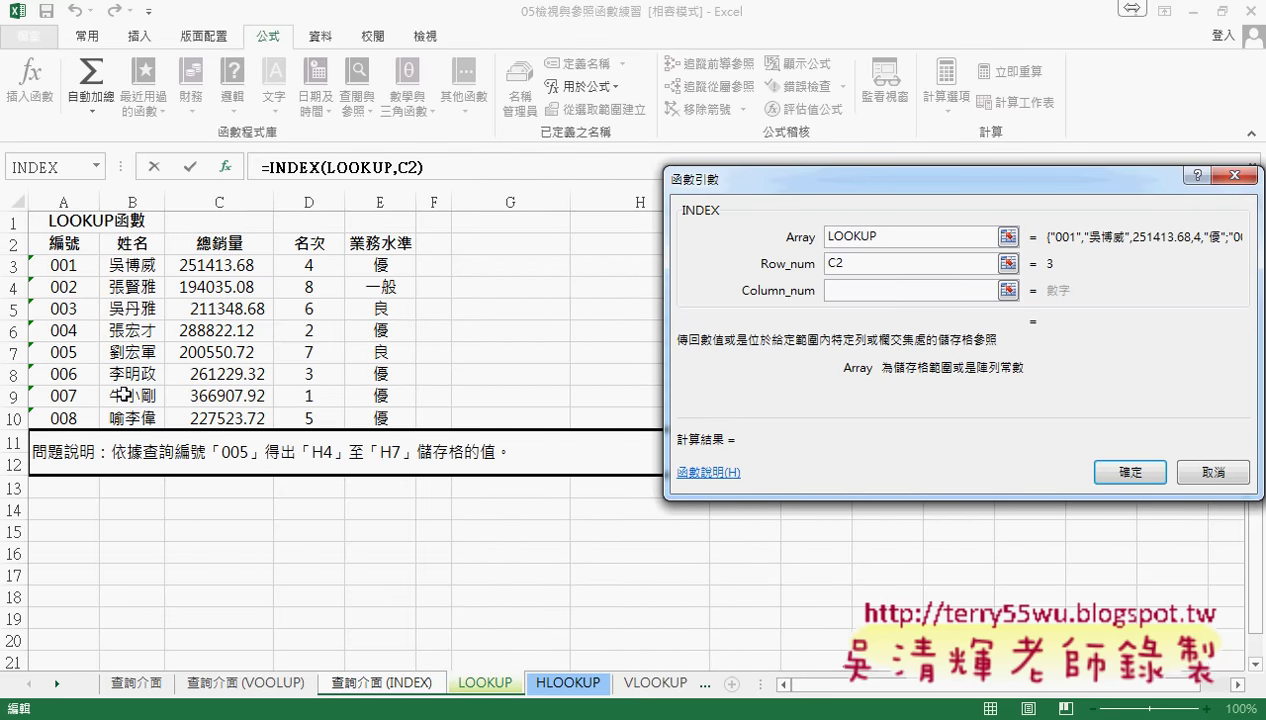
left_click(862, 291)
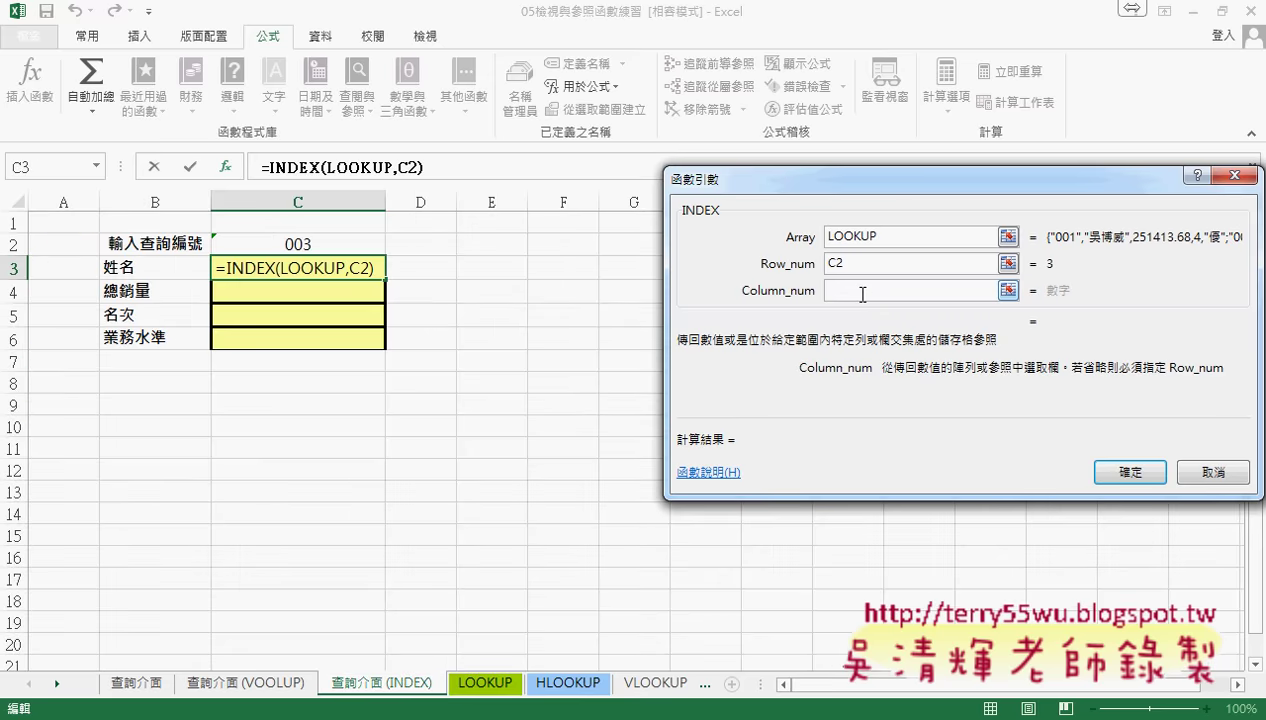
type("2")
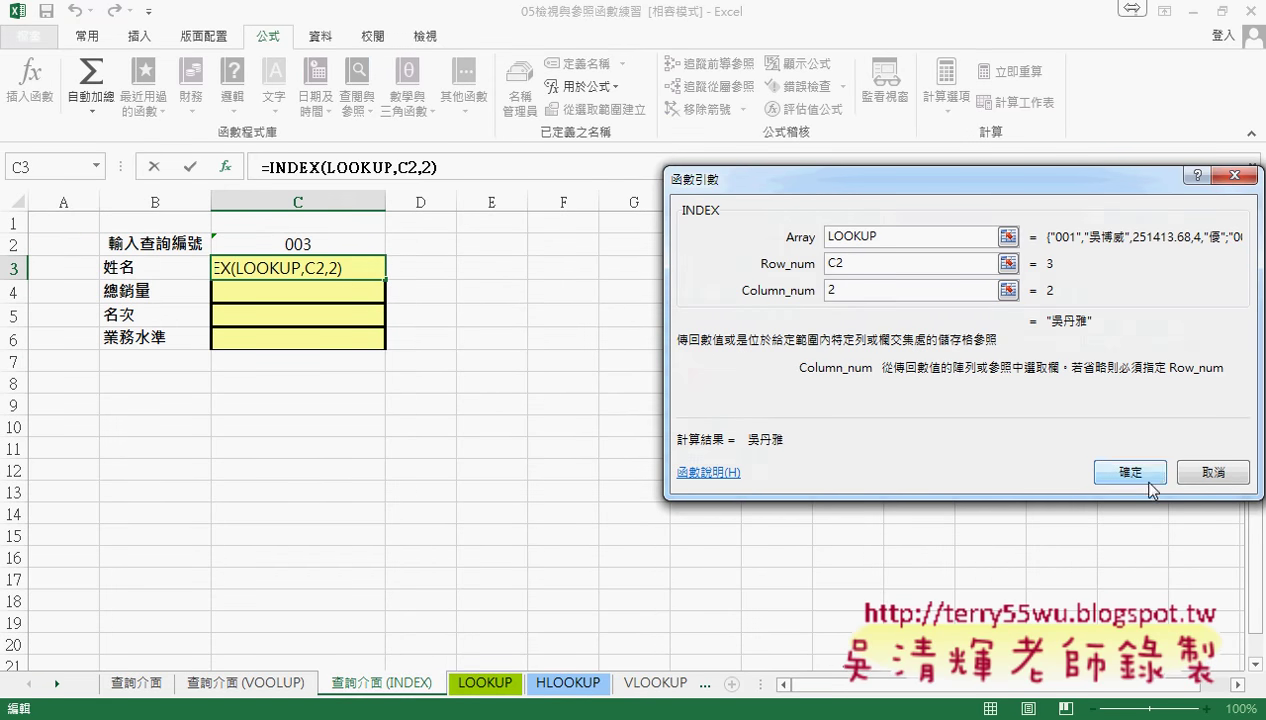
left_click(1140, 475)
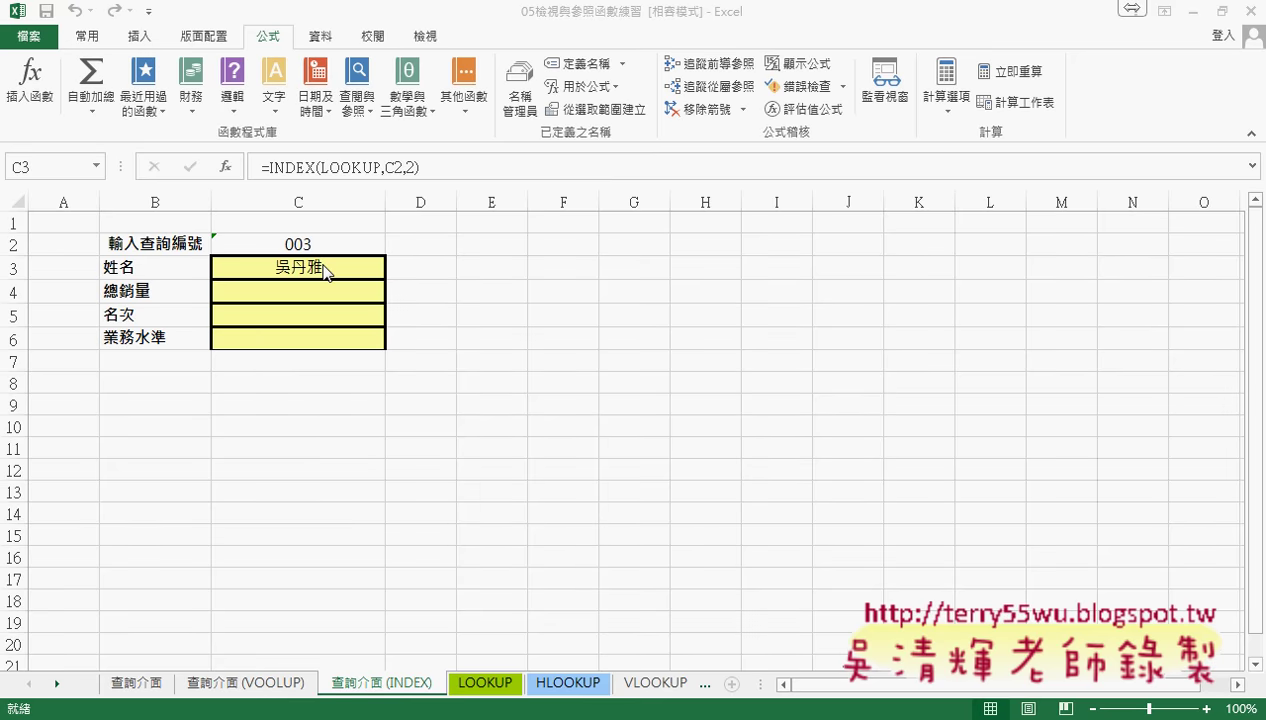
Change C3 to =INDEX(LOOKUP,C$2,ROW()-1) and fill it down through C6.
left_click(376, 272)
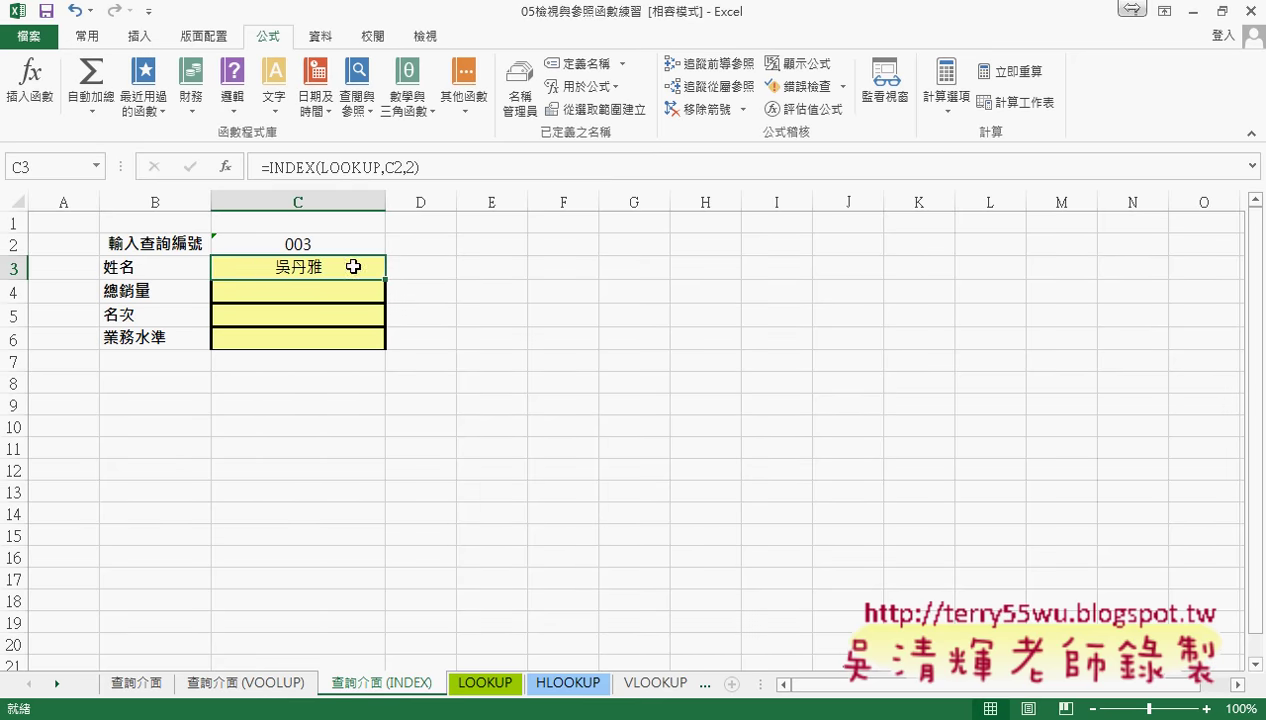
left_click(396, 168)
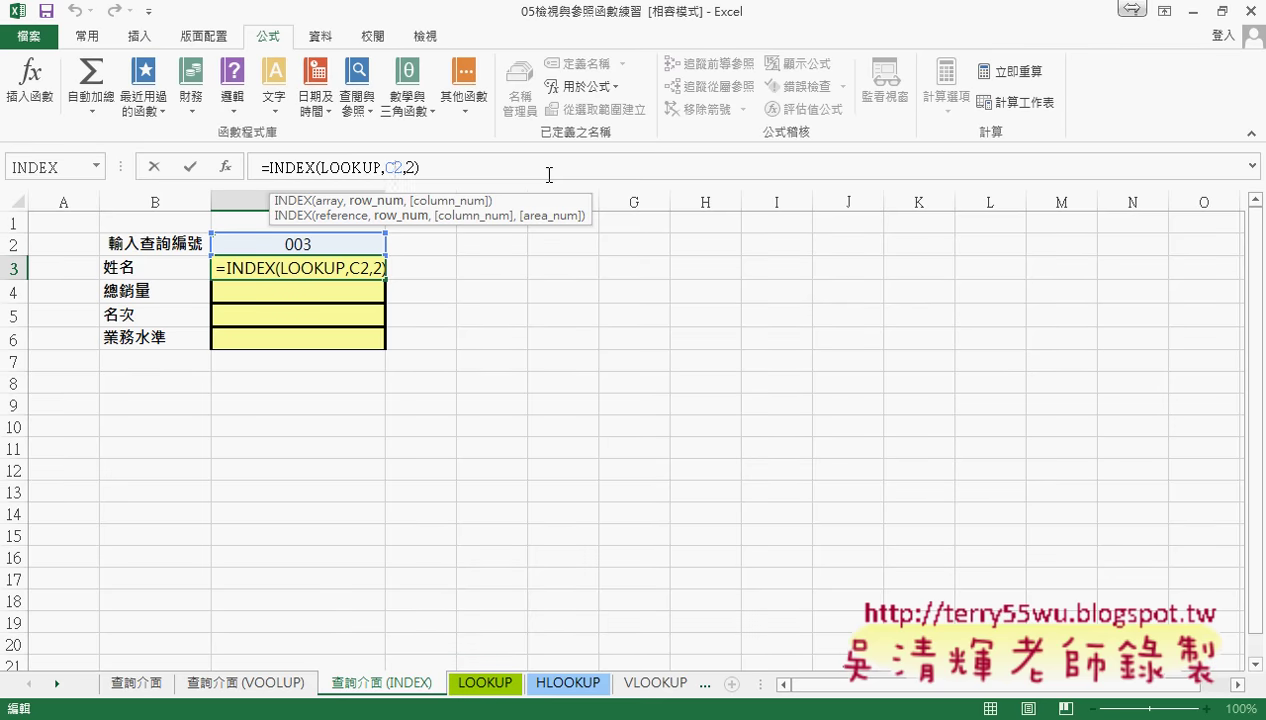
type("$")
type(")")
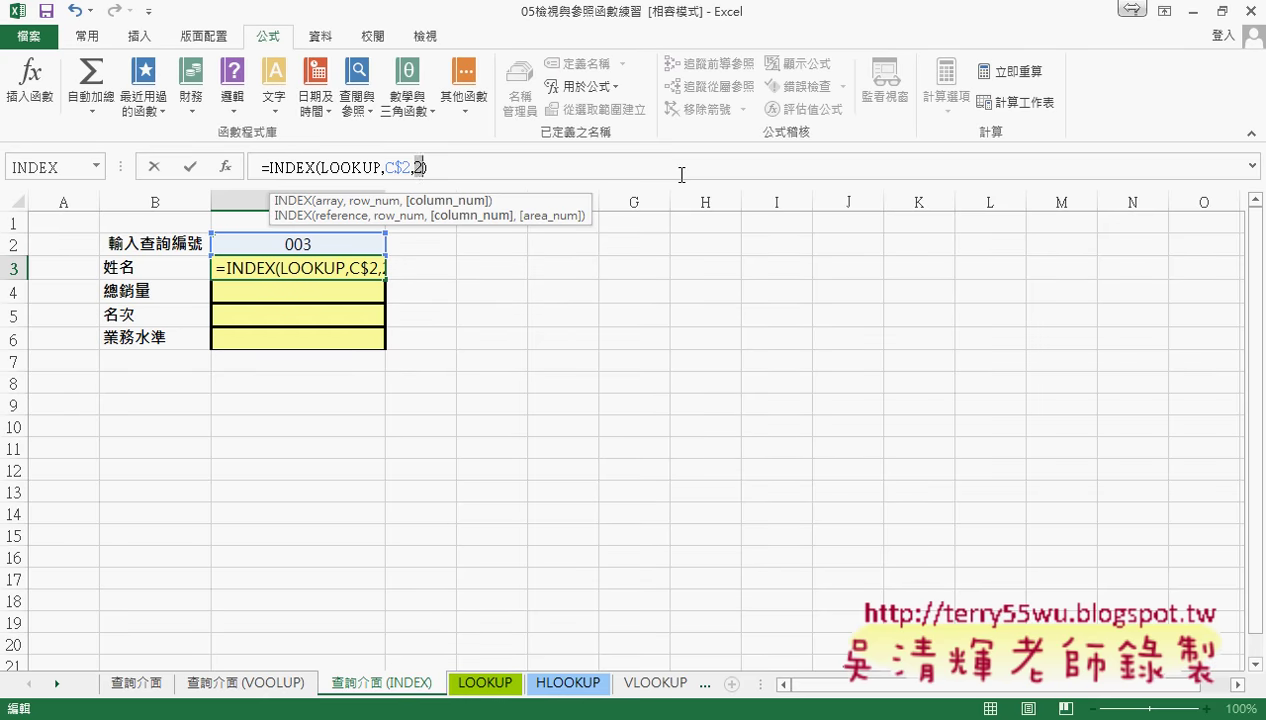
type("row")
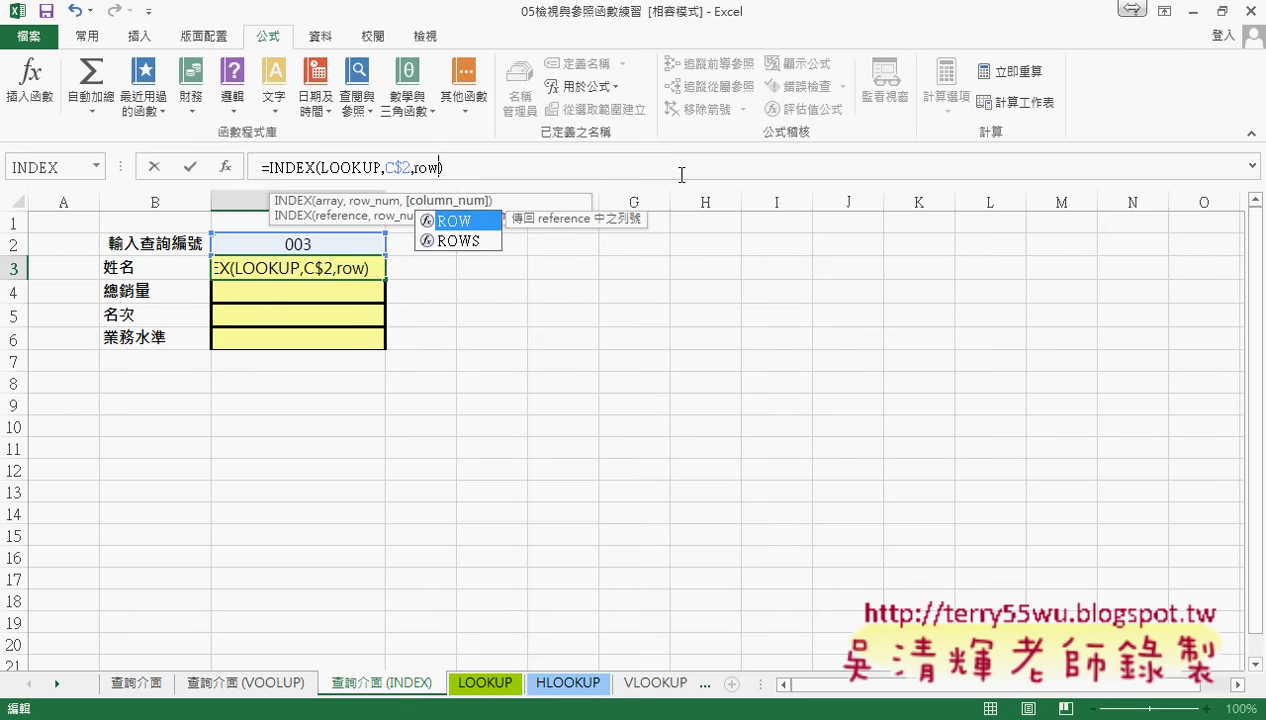
type("()")
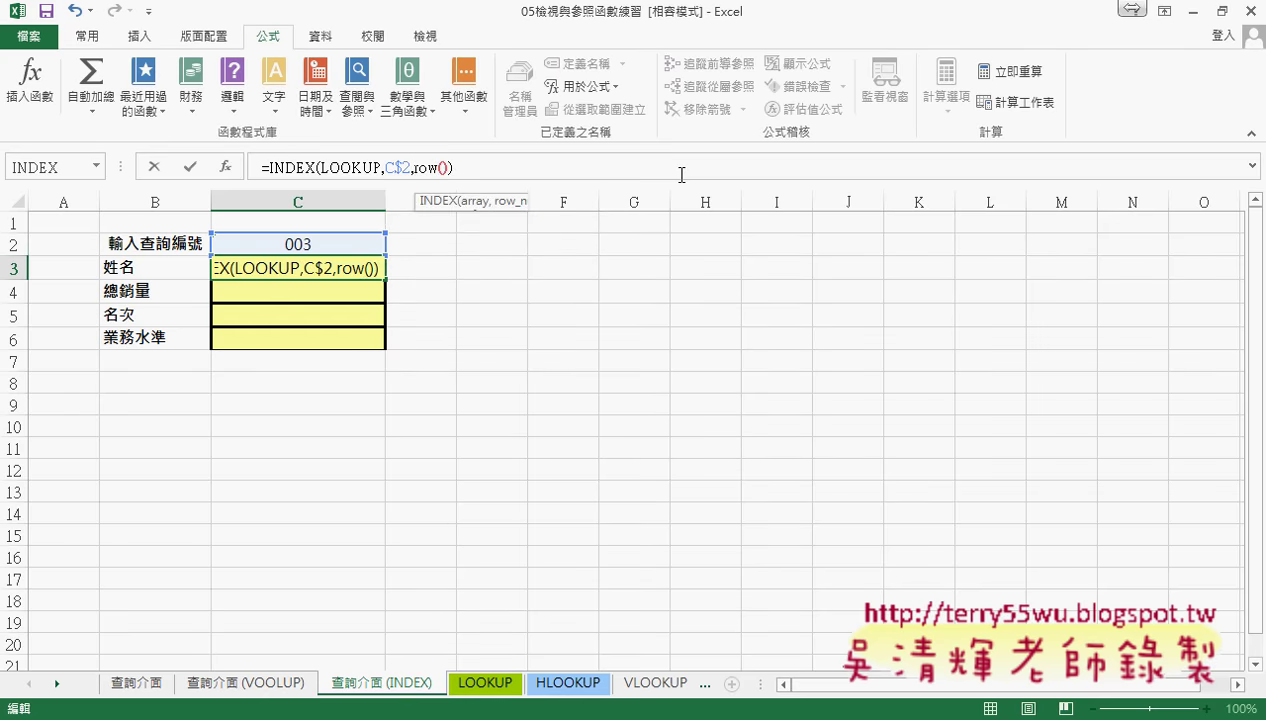
type("-1")
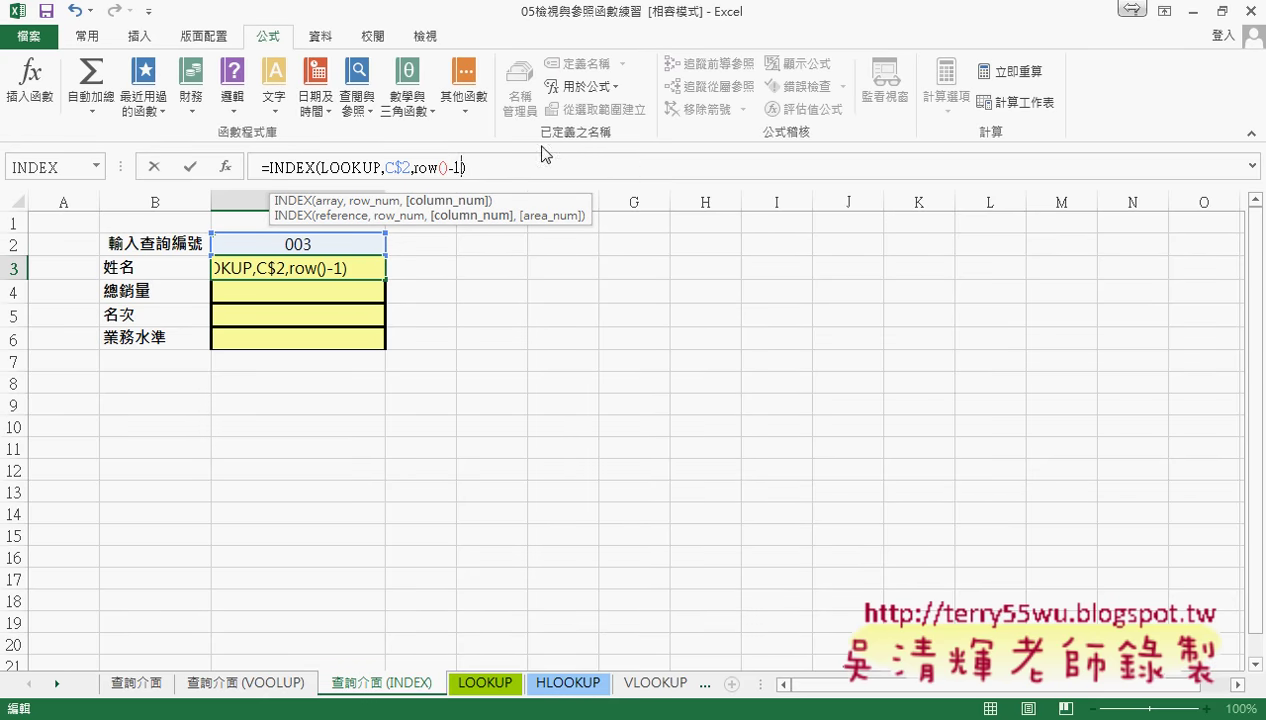
left_click_drag(413, 168, 463, 168)
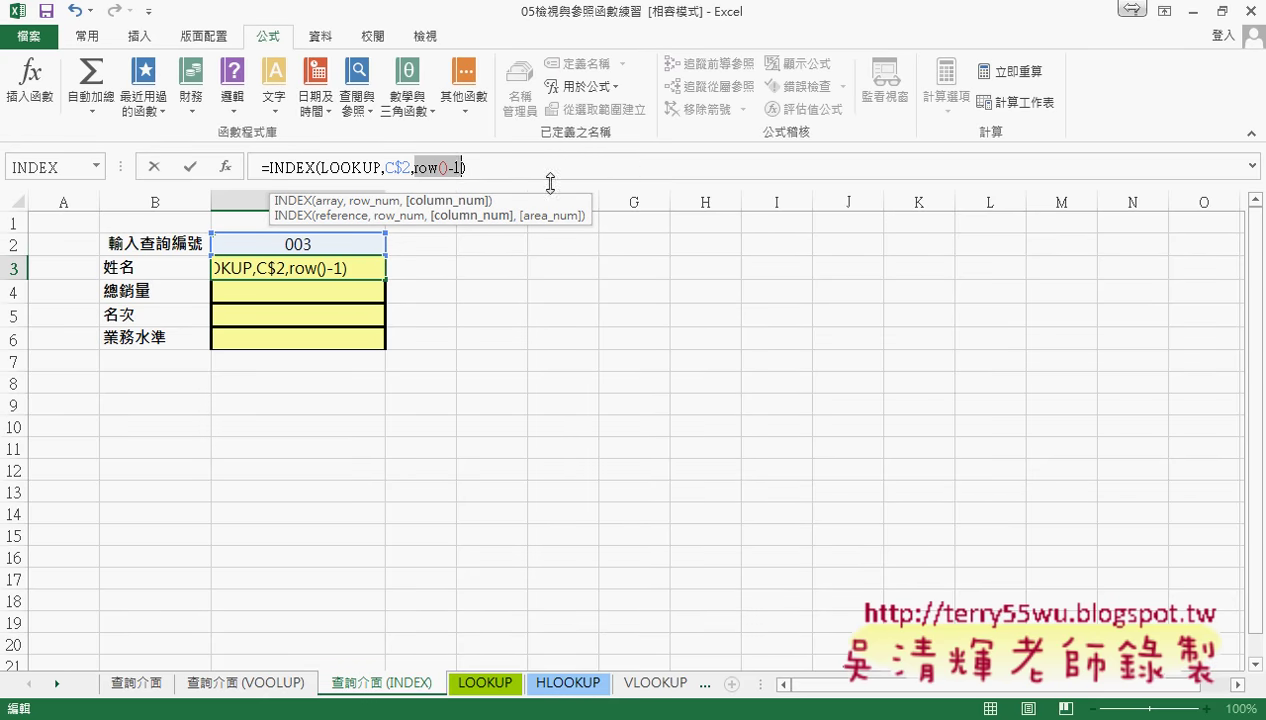
left_click(190, 168)
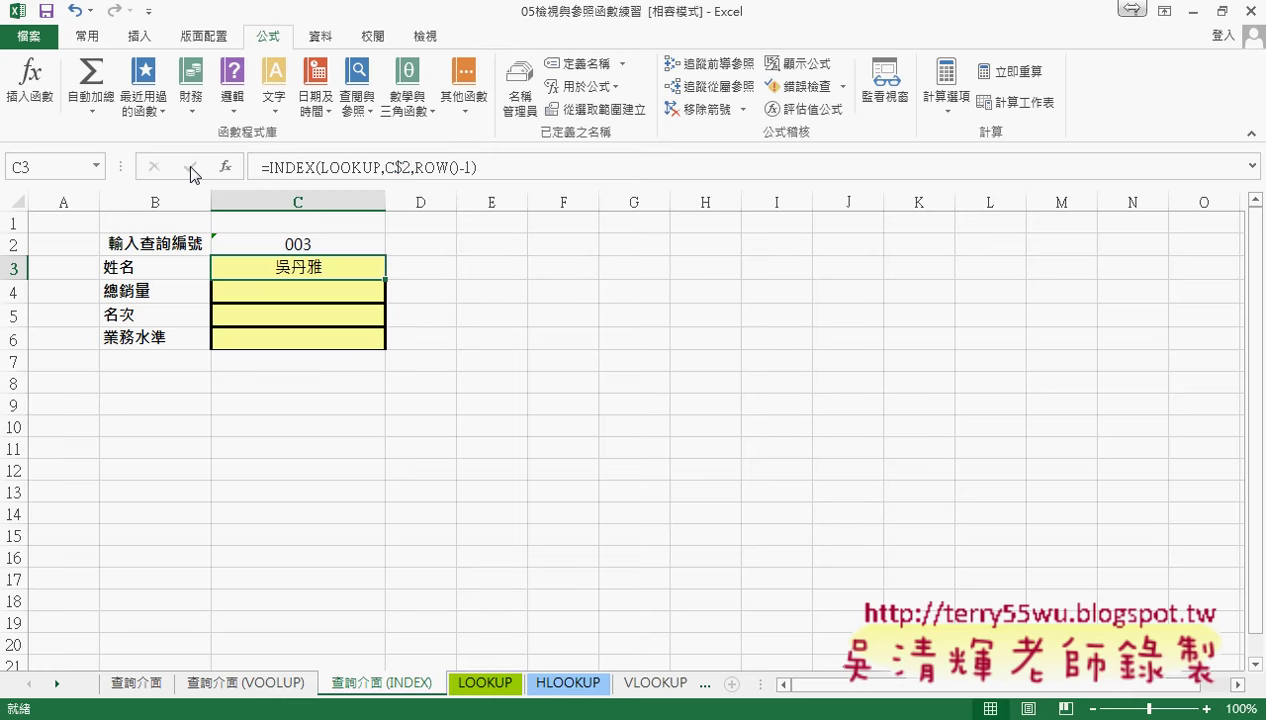
left_click_drag(385, 279, 385, 346)
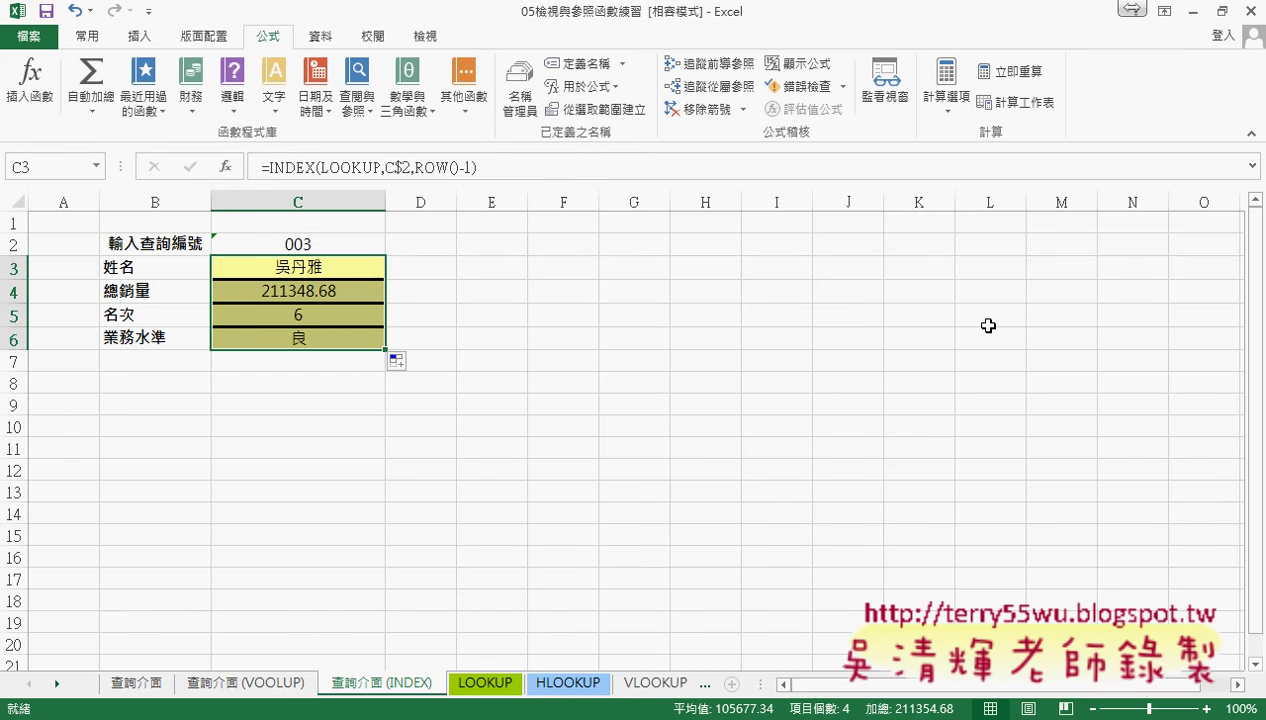
left_click(336, 317)
left_click(327, 347)
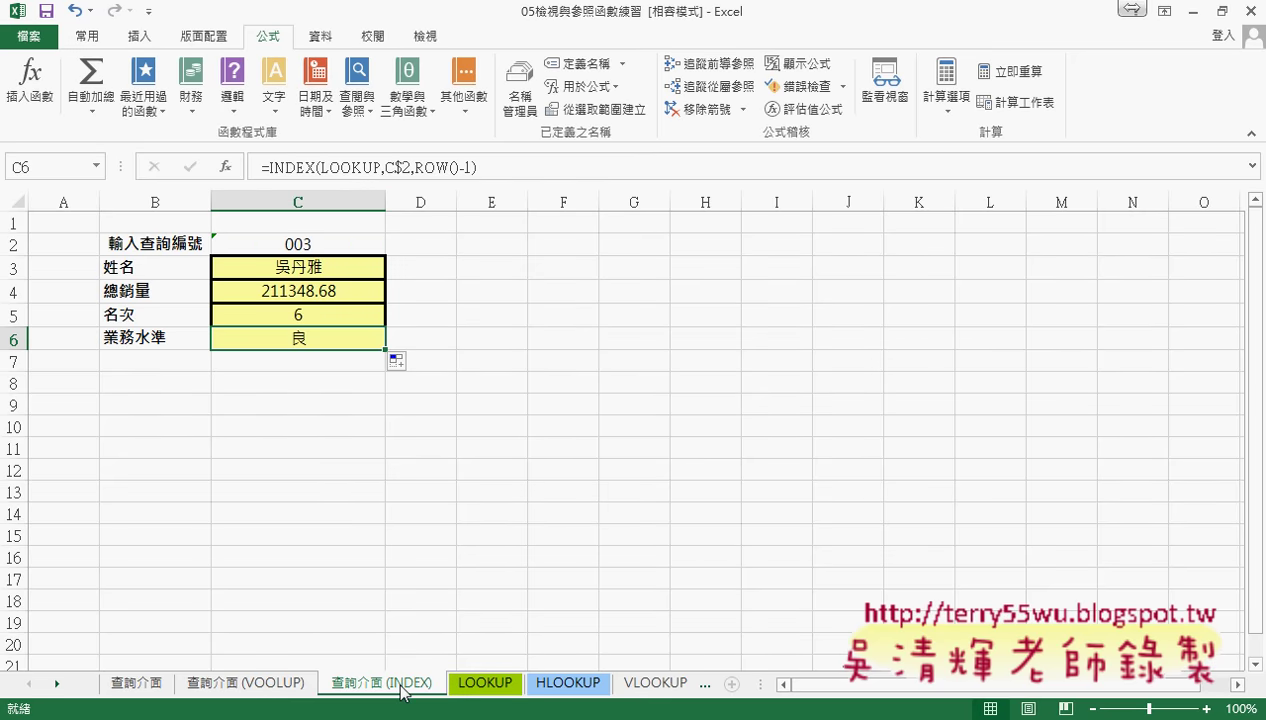
left_click_drag(403, 690, 575, 686, "ctrl")
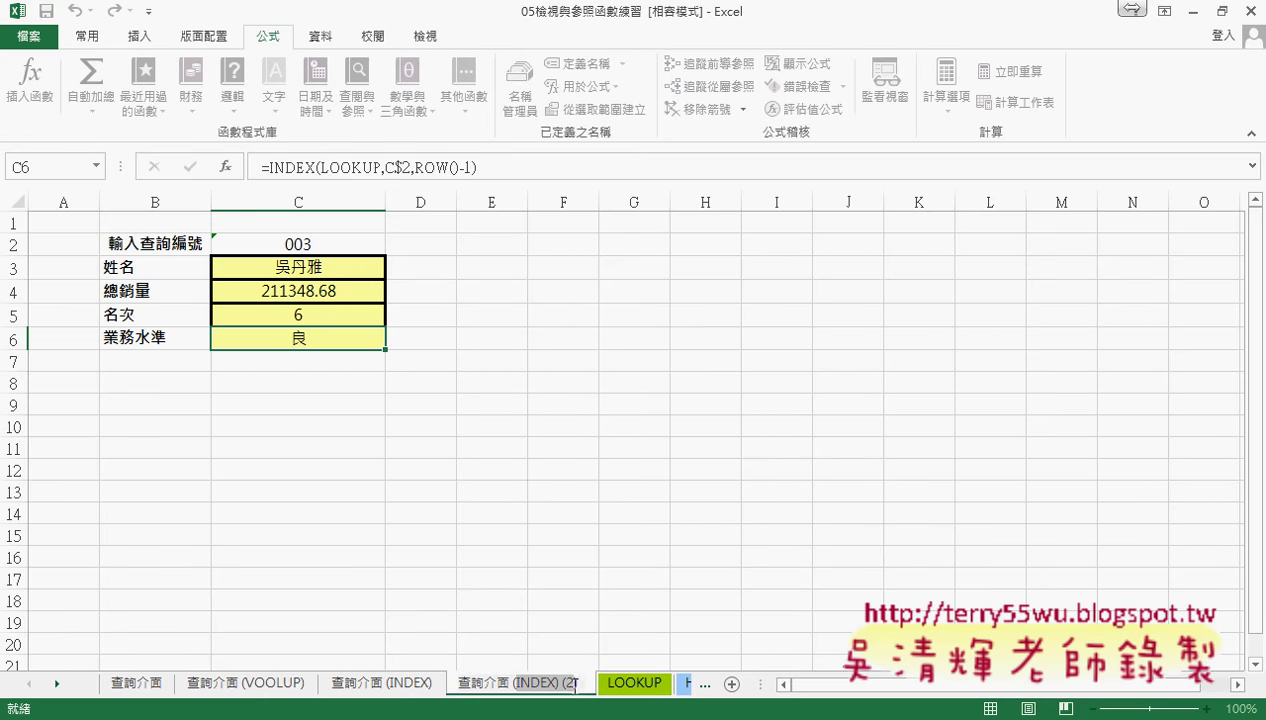
Rename the copied sheet tab to 查詢介面 (OFFSET) and delete the old results in C3:C6.
type("(OFFSET")
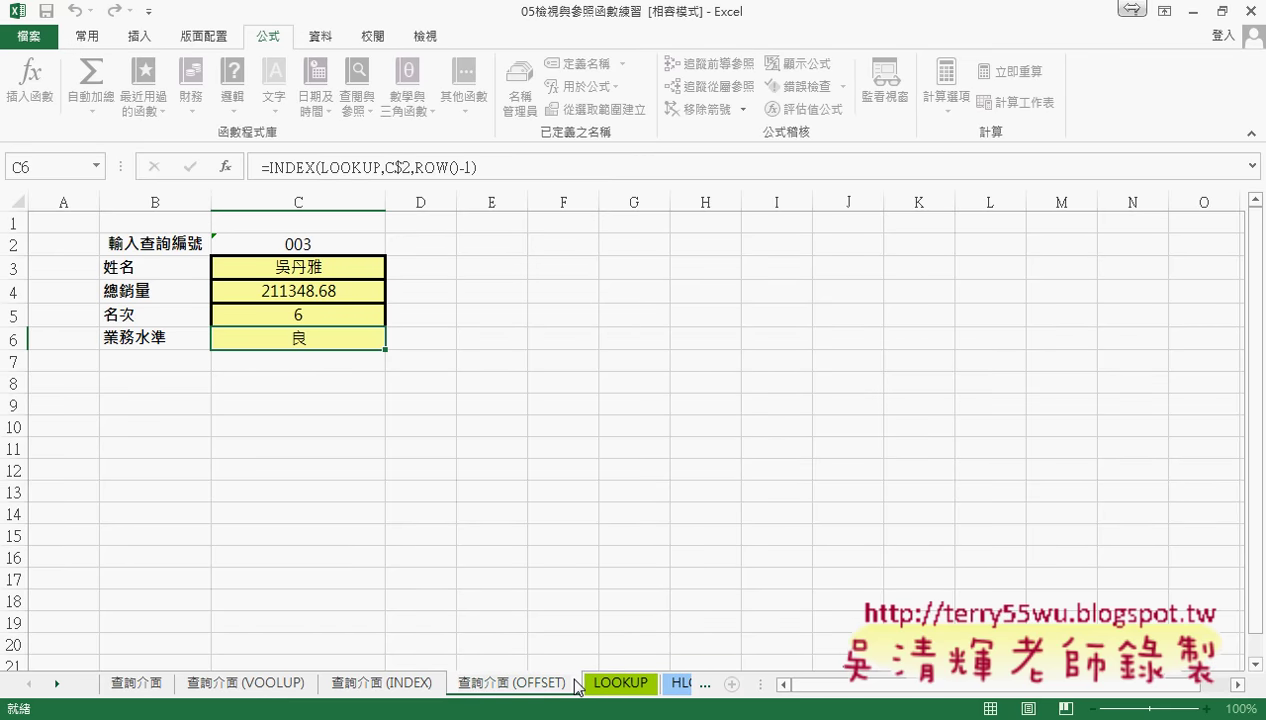
key("Return")
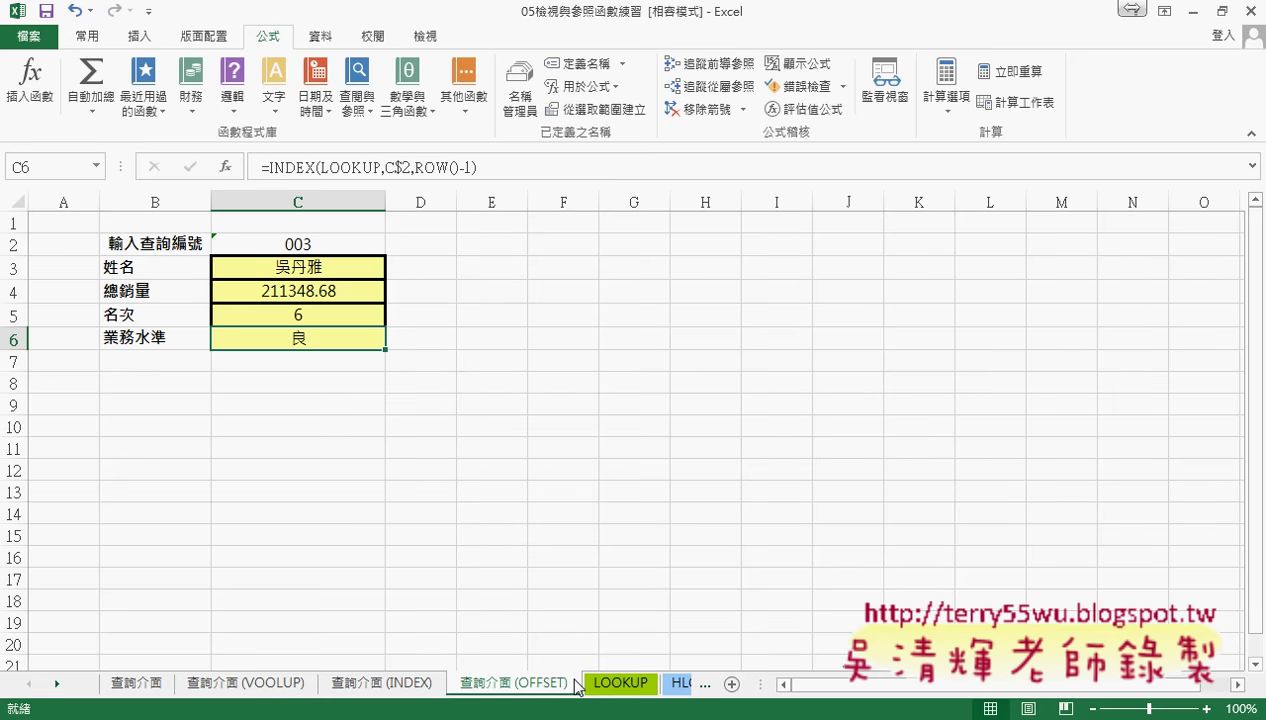
left_click_drag(336, 270, 338, 339)
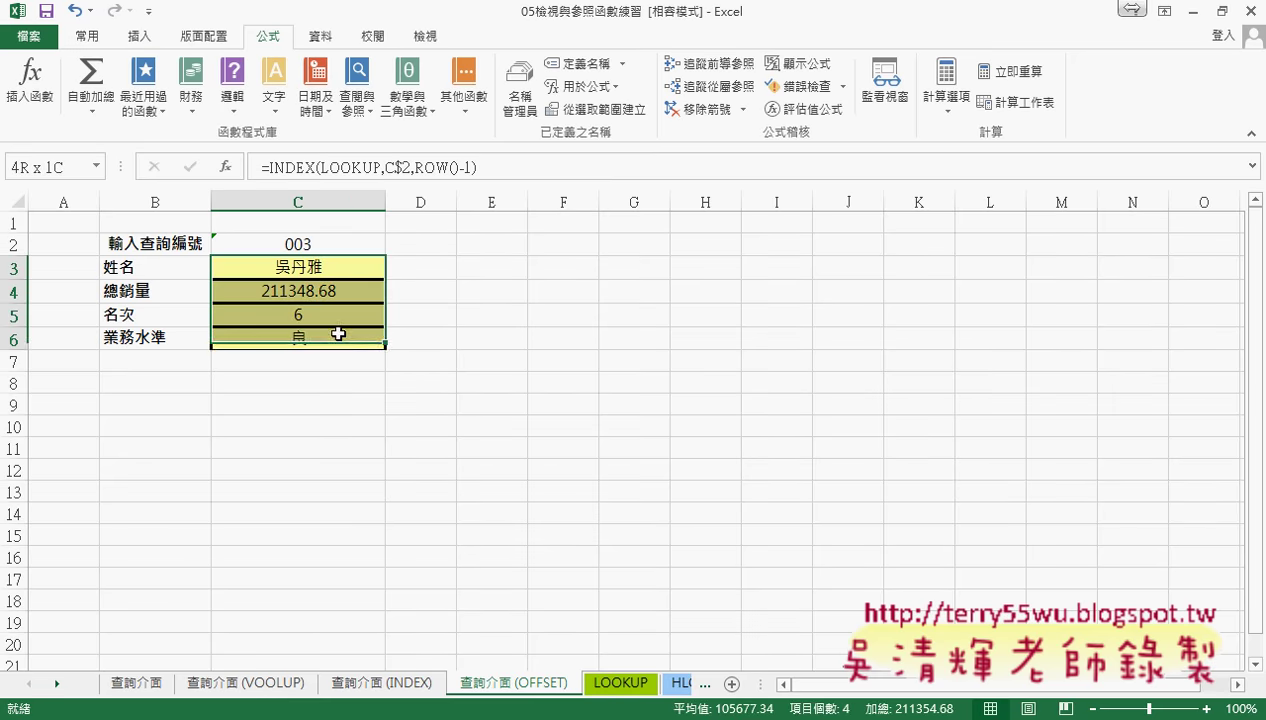
key("Delete")
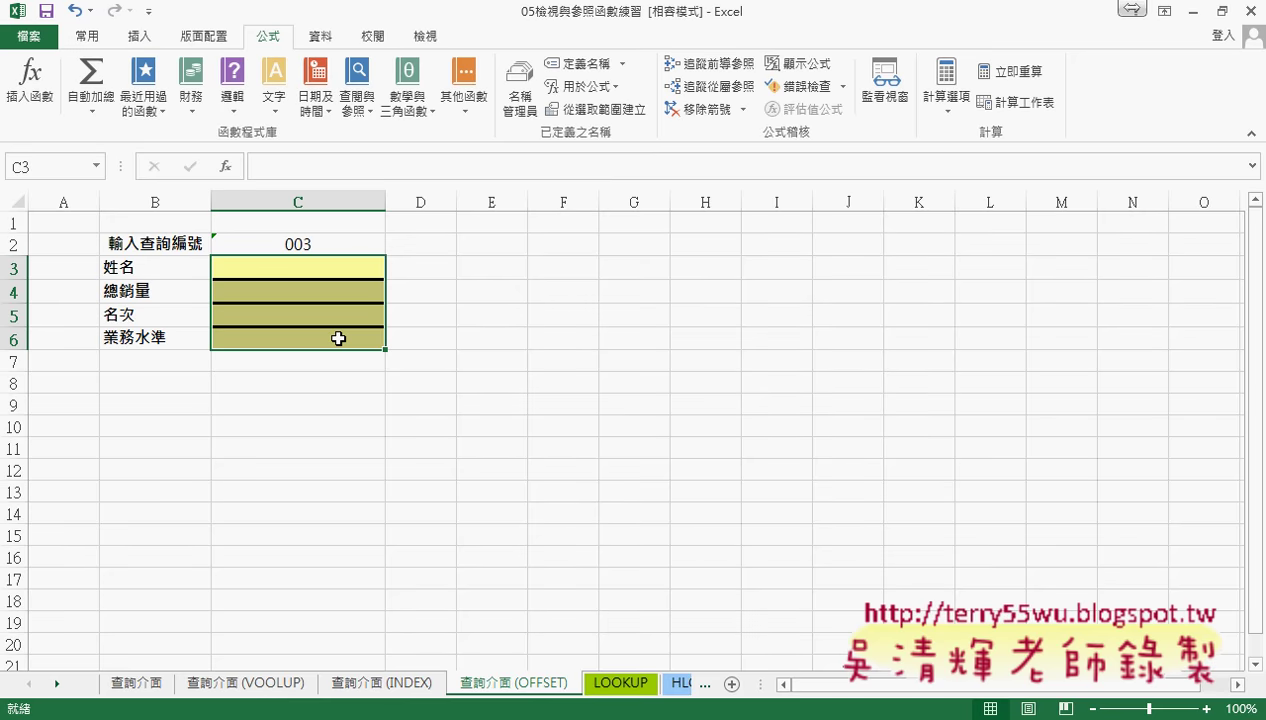
Select C3 and insert the OFFSET function from the Lookup & Reference list.
left_click(321, 266)
left_click(230, 165)
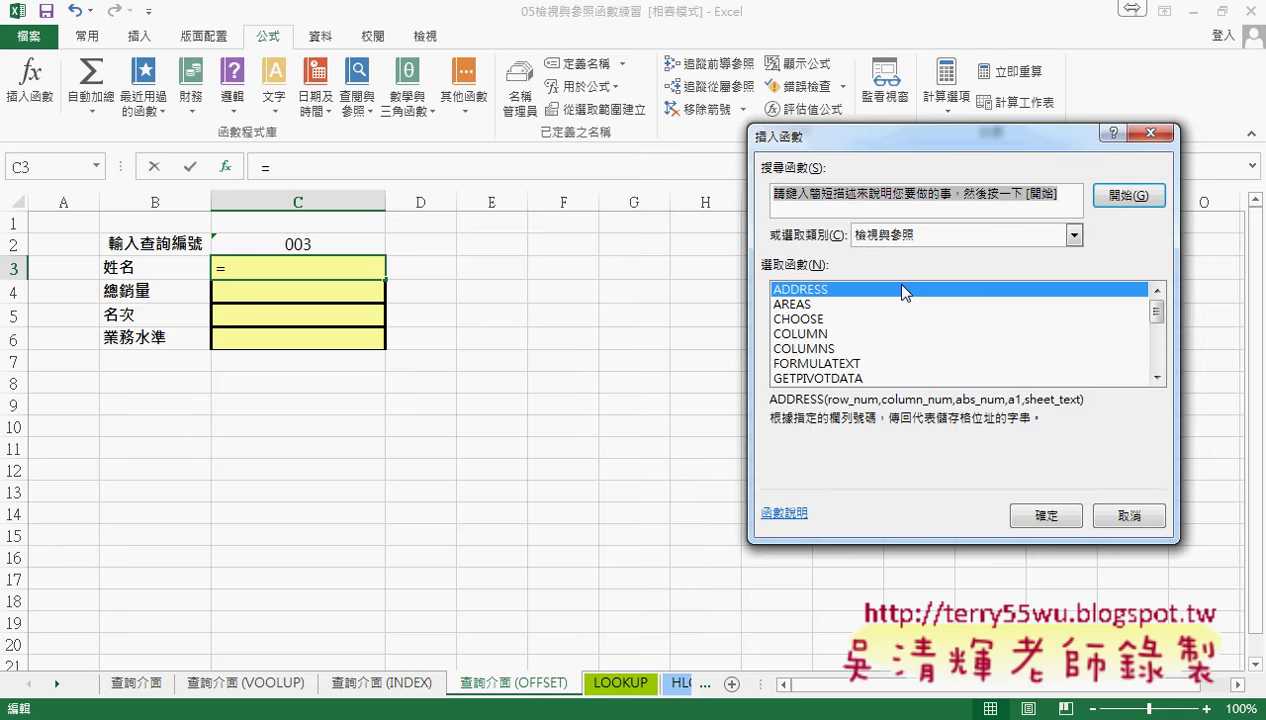
left_click_drag(1157, 328, 1157, 356)
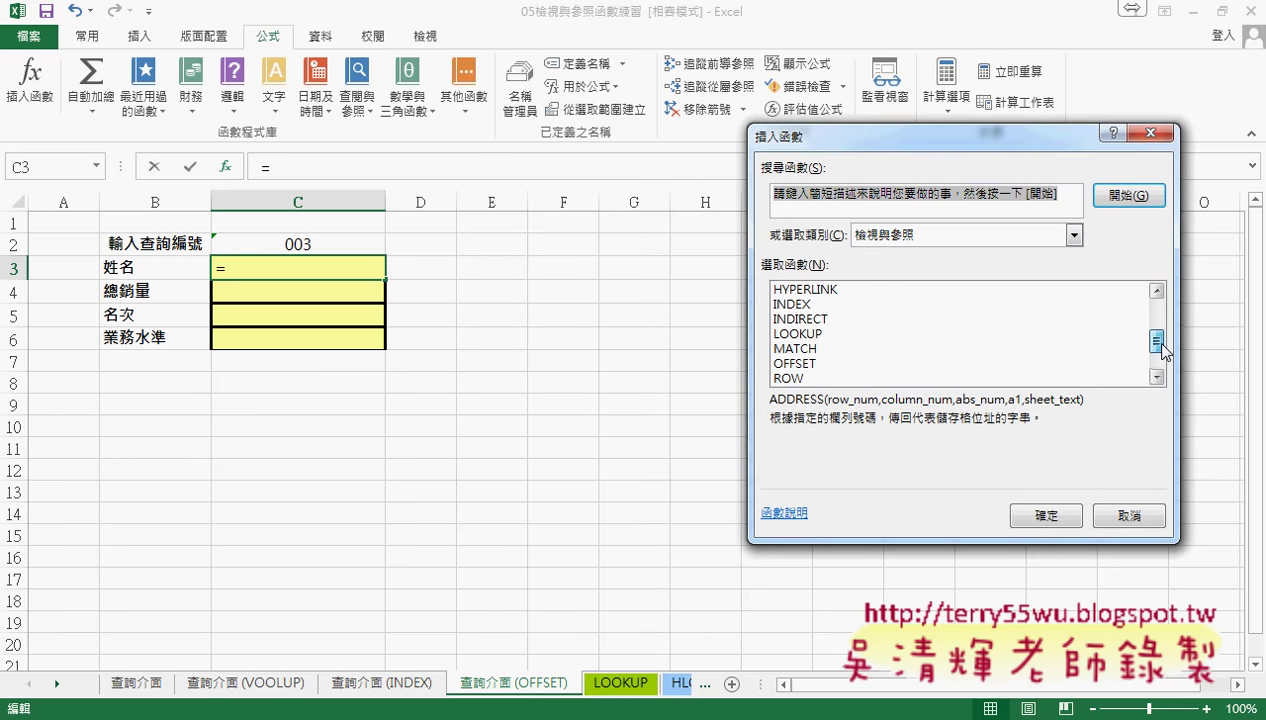
left_click(818, 365)
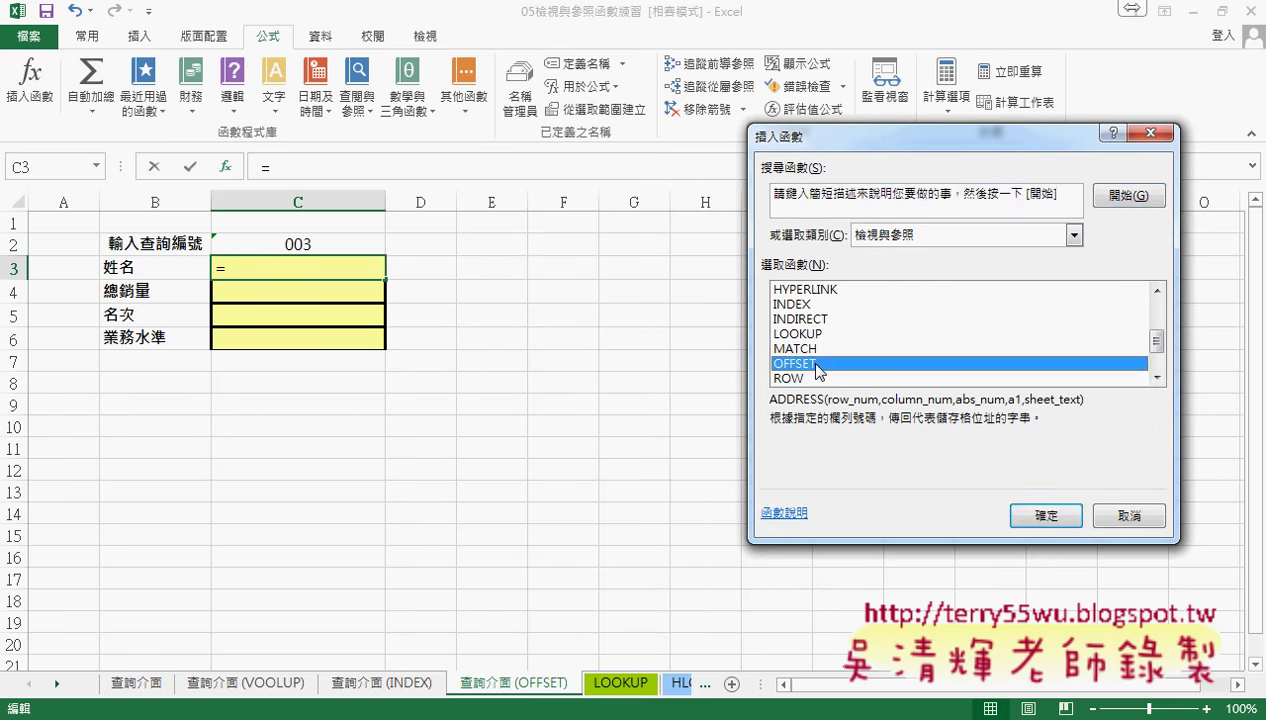
left_click(1047, 515)
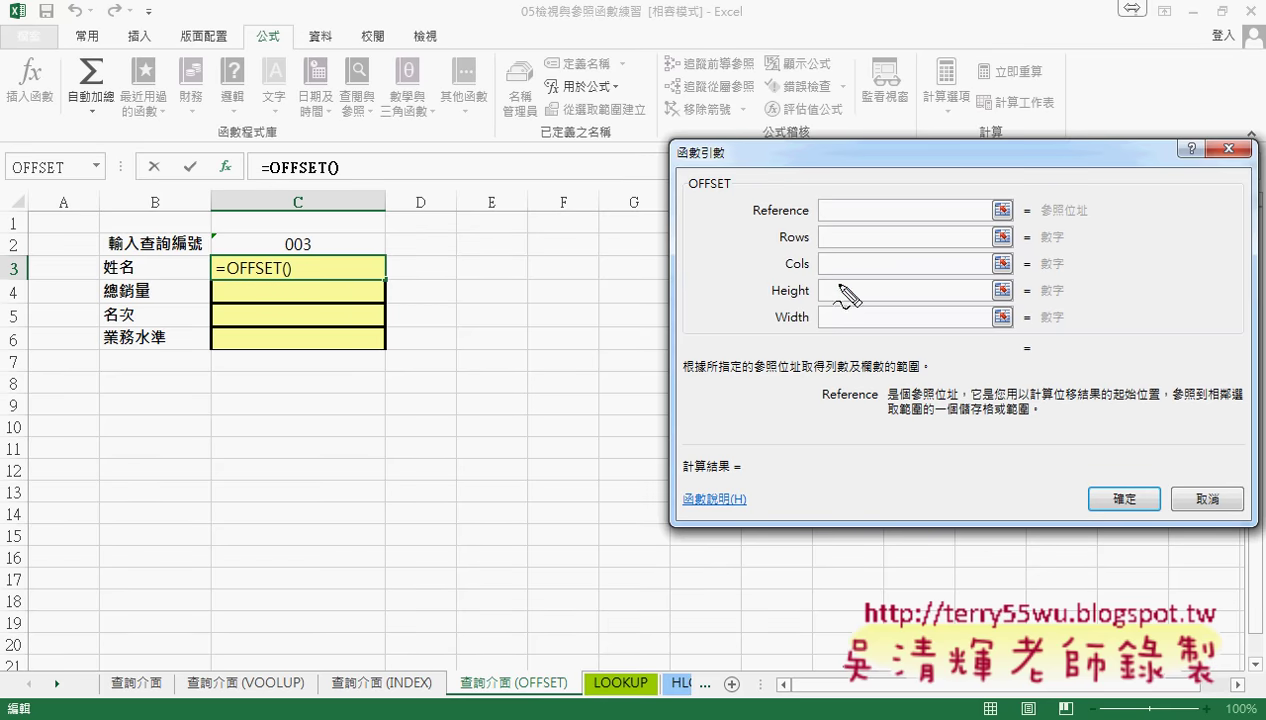
mouse_move(830, 284)
left_mouse_down()
mouse_move(848, 298)
mouse_move(848, 326)
mouse_move(848, 314)
left_mouse_up()
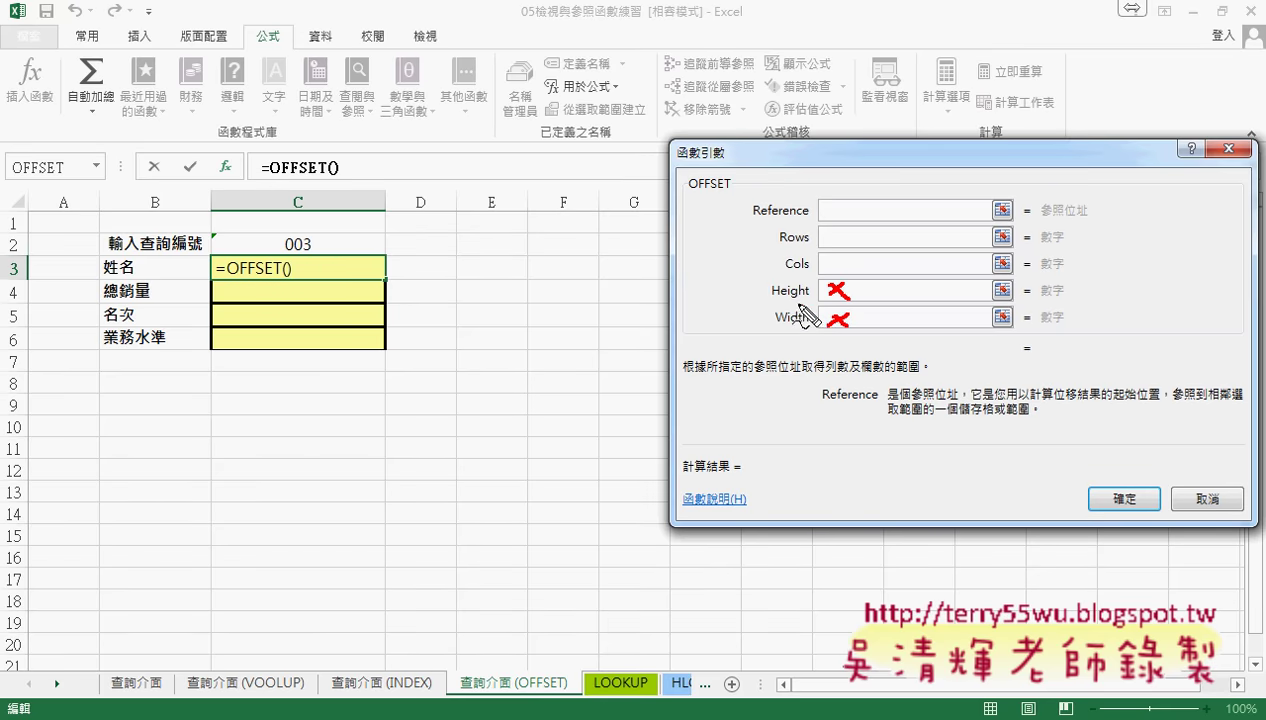
mouse_move(771, 300)
left_mouse_down()
mouse_move(818, 300)
mouse_move(808, 324)
left_mouse_up()
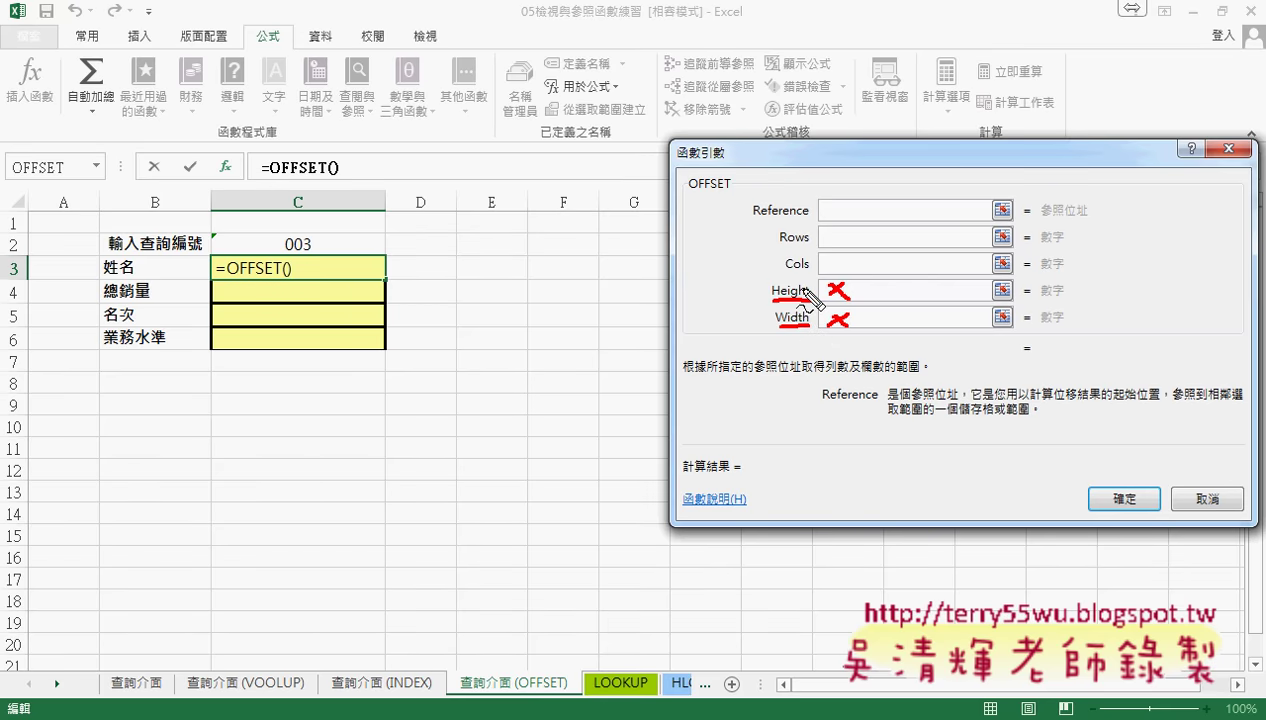
left_click_drag(759, 222, 810, 221)
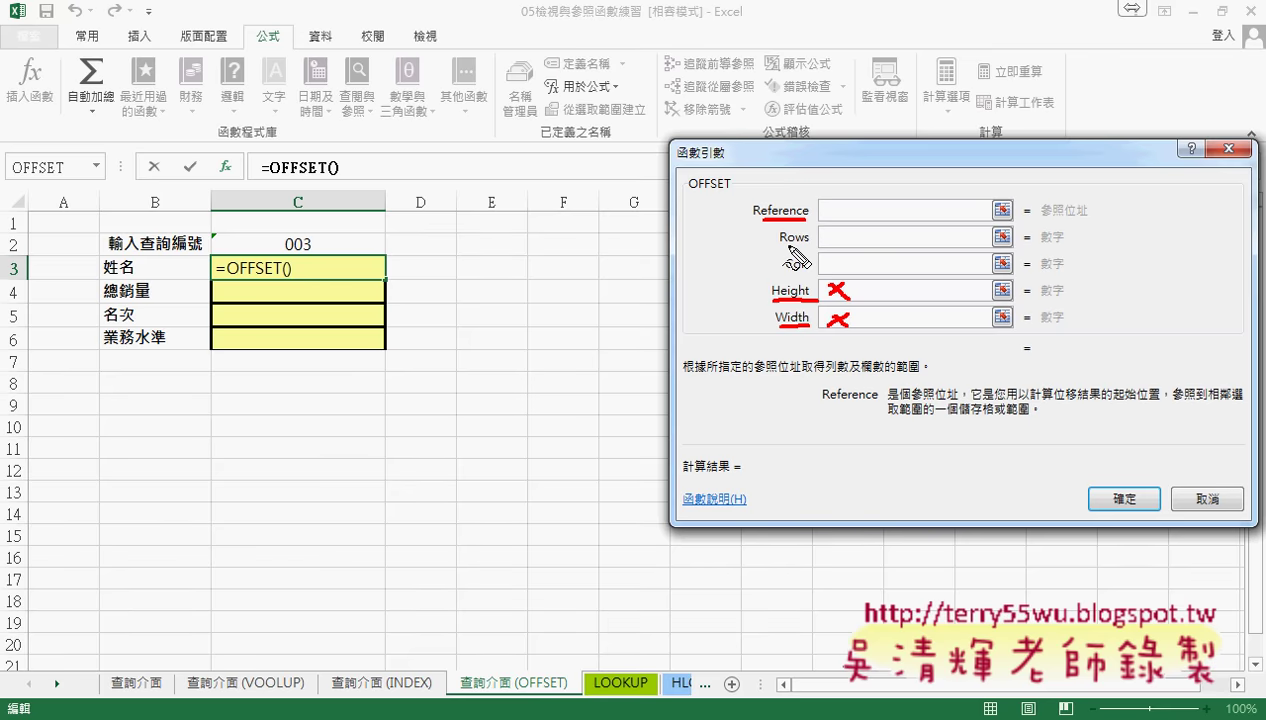
mouse_move(784, 244)
left_mouse_down()
mouse_move(806, 246)
mouse_move(806, 273)
left_mouse_up()
key("Escape")
left_click(838, 211)
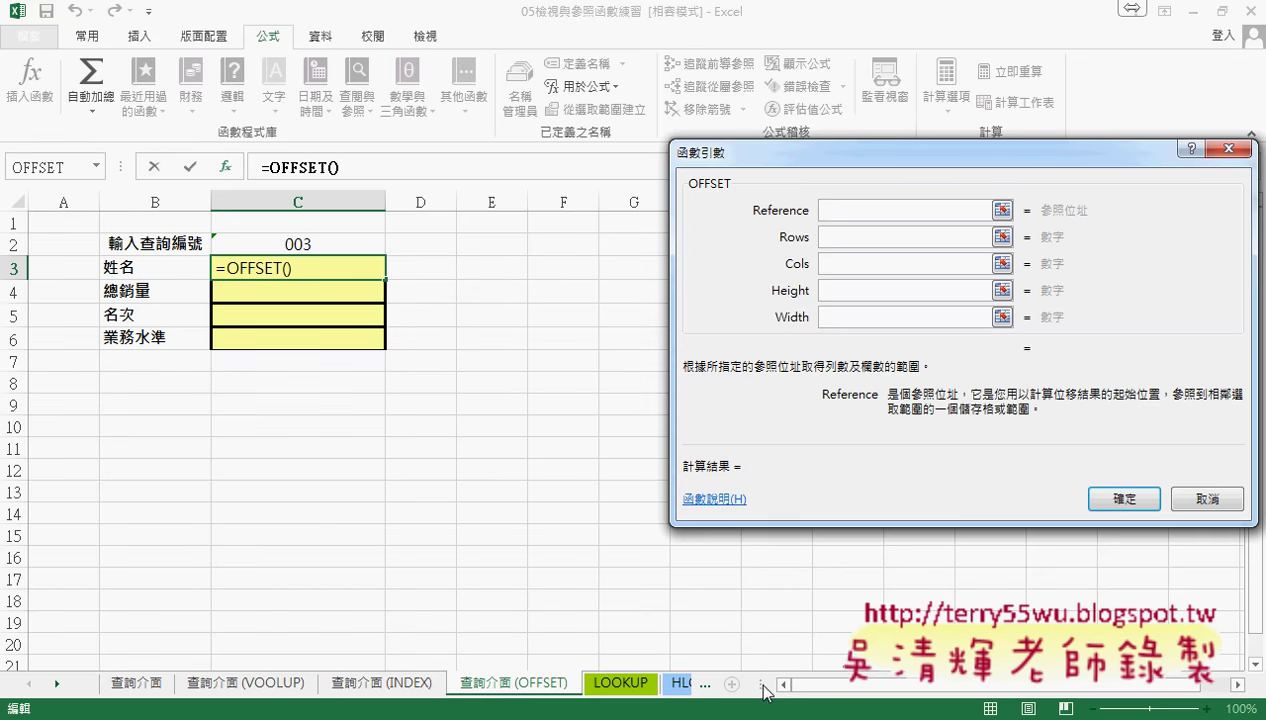
Set OFFSET's Reference to LOOKUP!A2 and Rows to the query ID in C2.
left_click(620, 683)
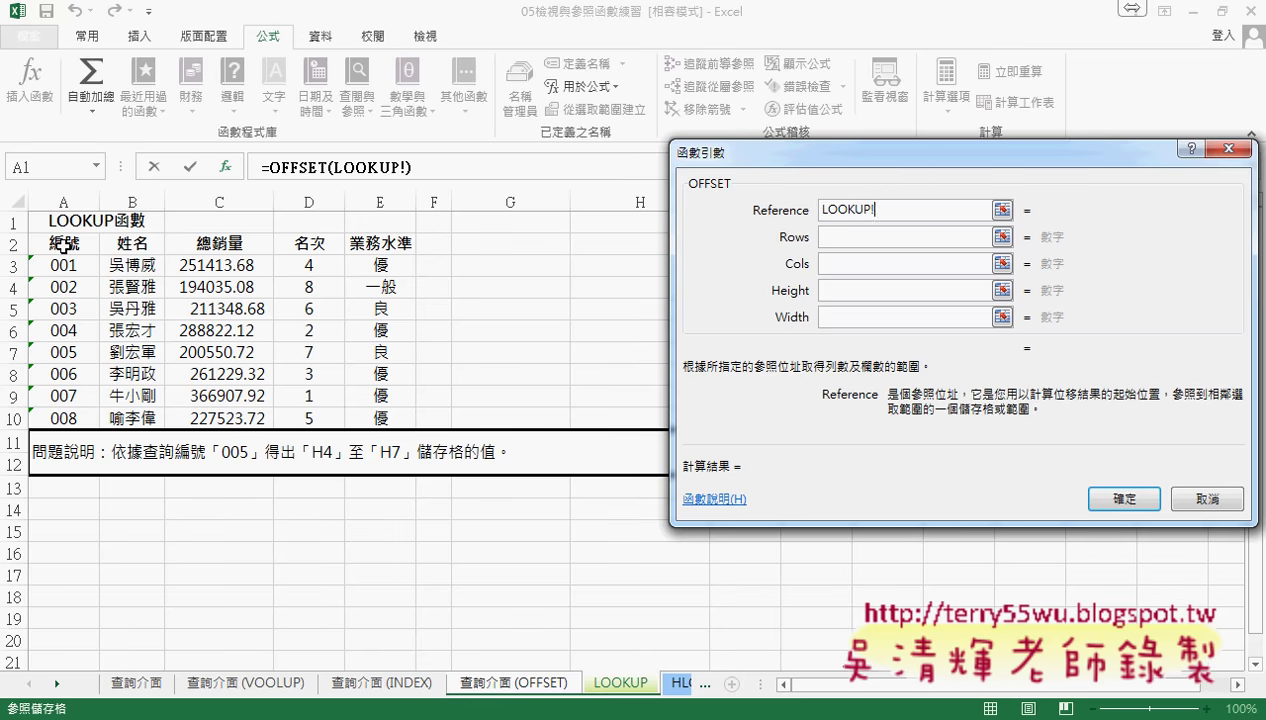
left_click(63, 244)
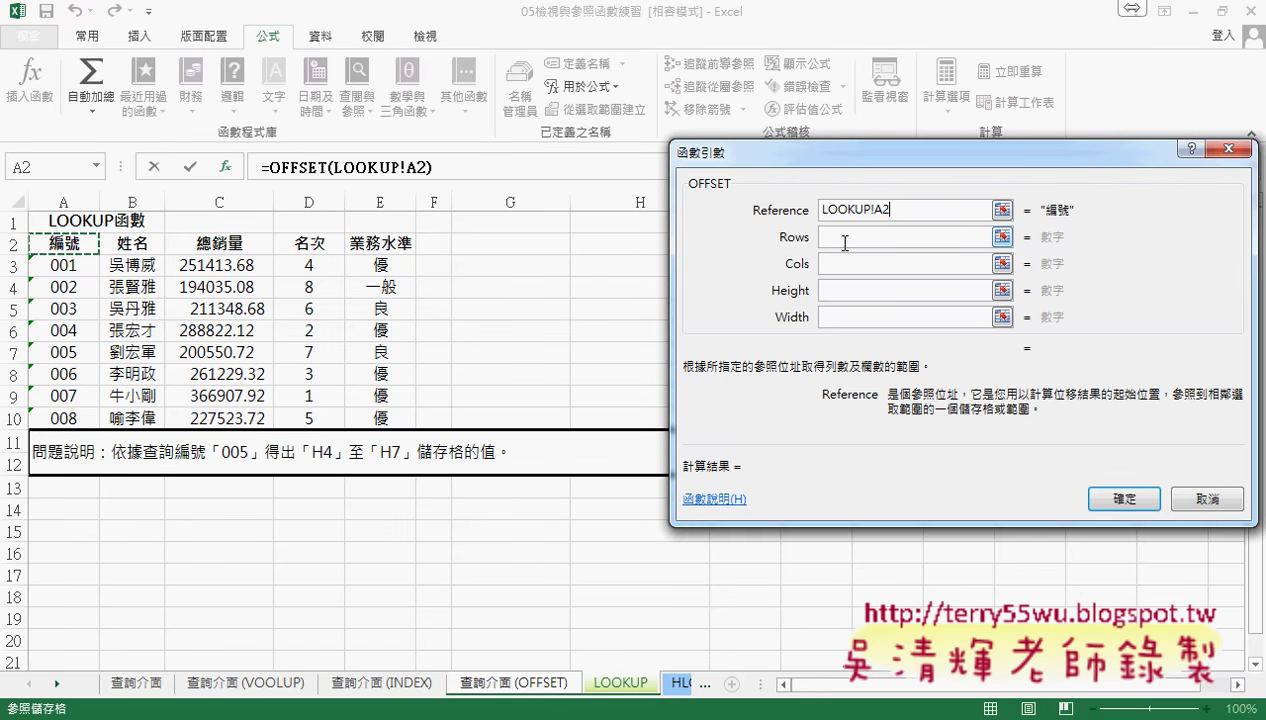
left_click(887, 246)
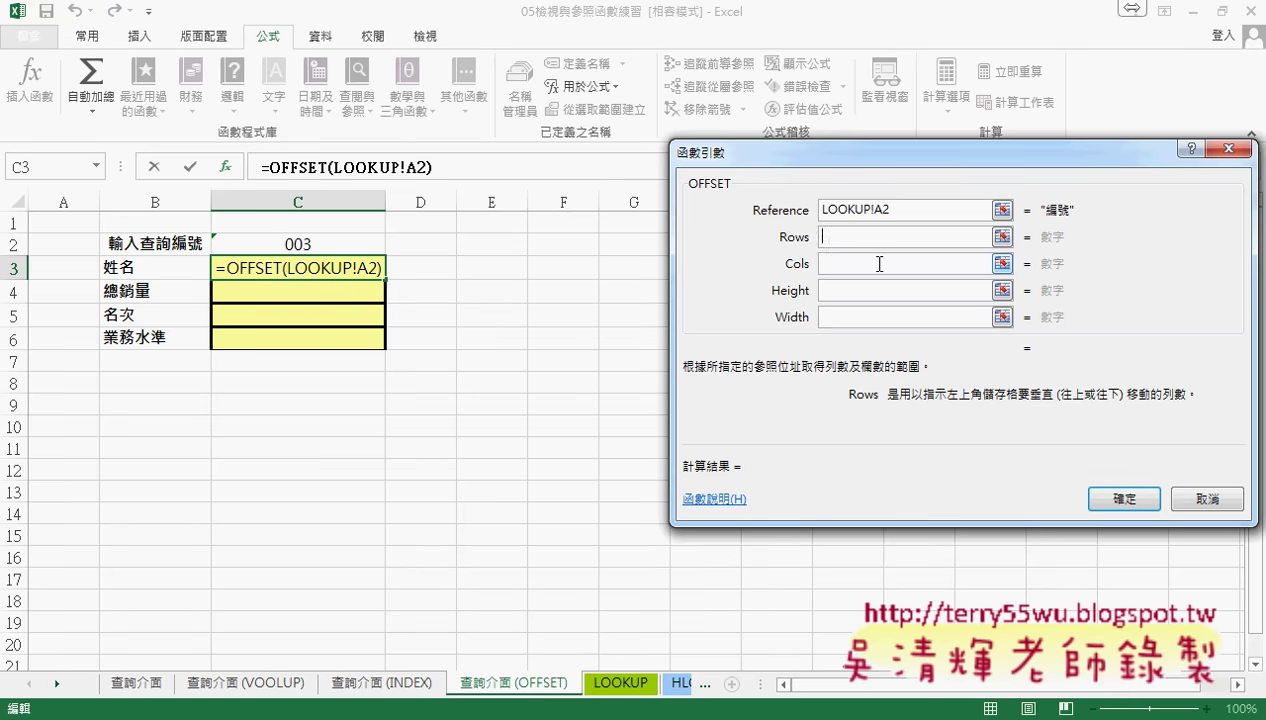
left_click(887, 211)
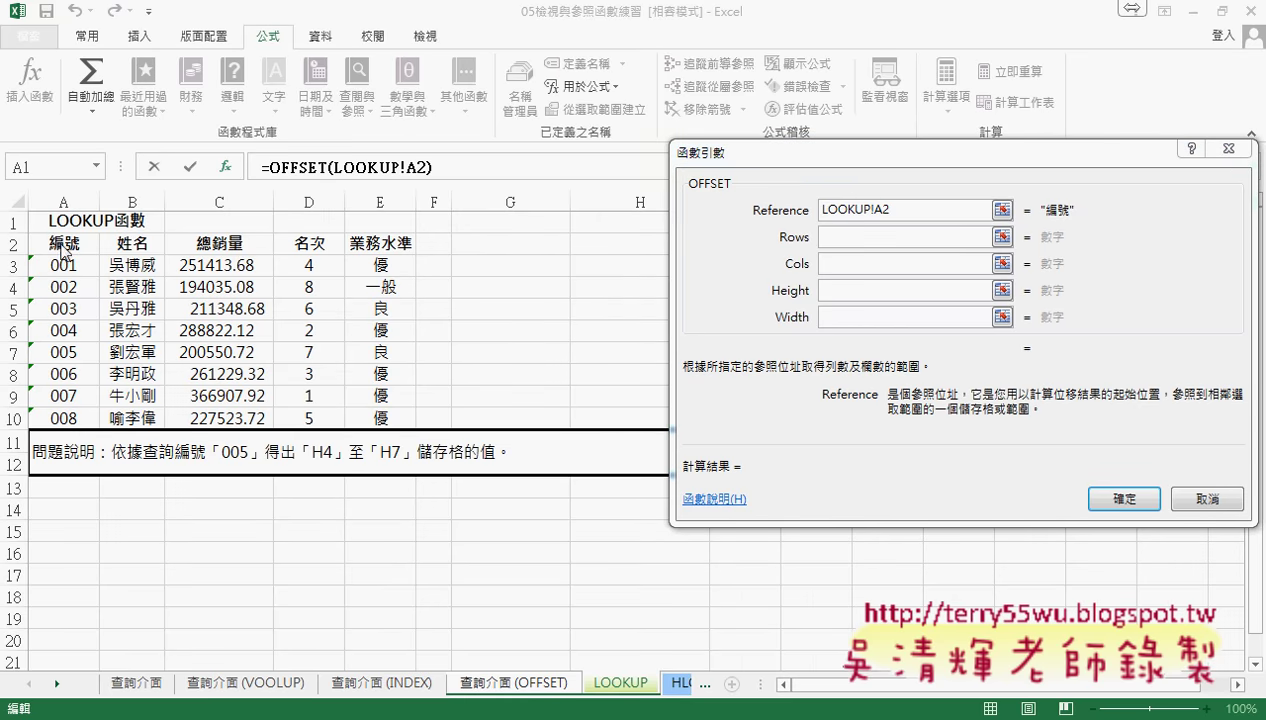
left_click(868, 237)
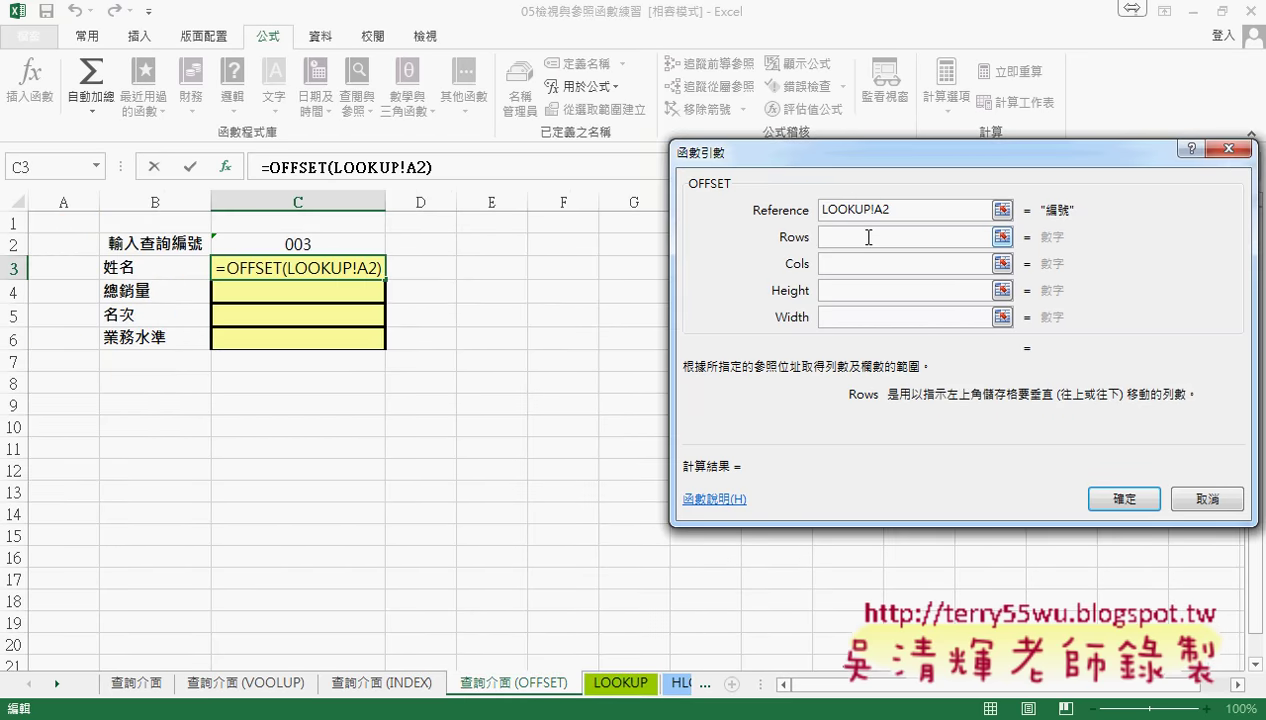
left_click(315, 243)
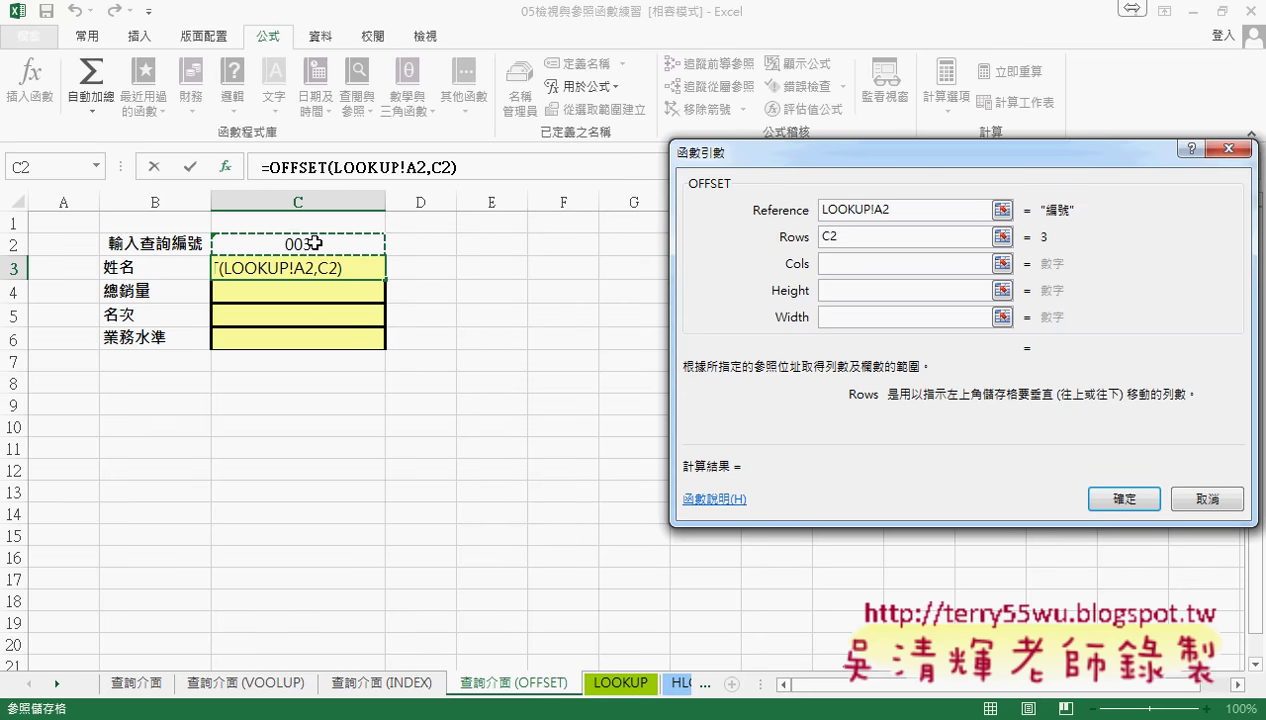
Set Cols to 1 and confirm =OFFSET(LOOKUP!A2,C2,1) in C3.
left_click(888, 208)
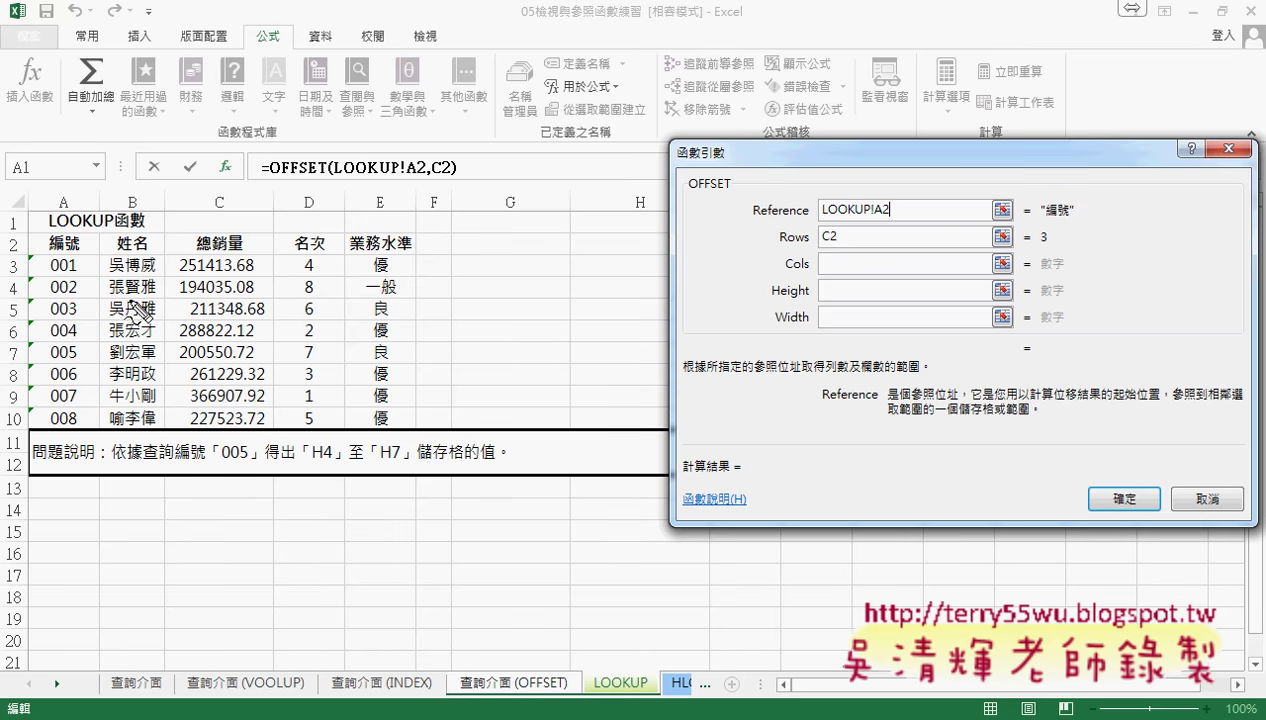
left_click_drag(128, 307, 128, 322)
mouse_move(372, 312)
left_mouse_down()
mouse_move(410, 309)
mouse_move(392, 322)
left_mouse_up()
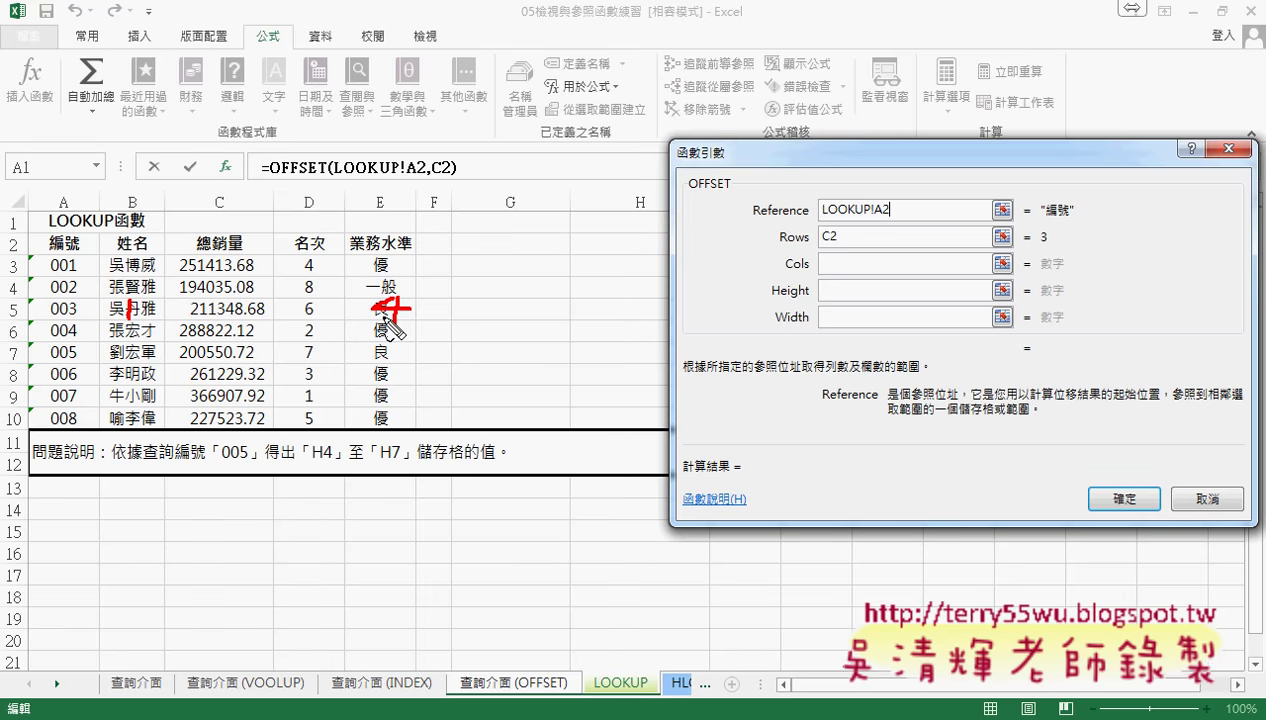
key("Escape")
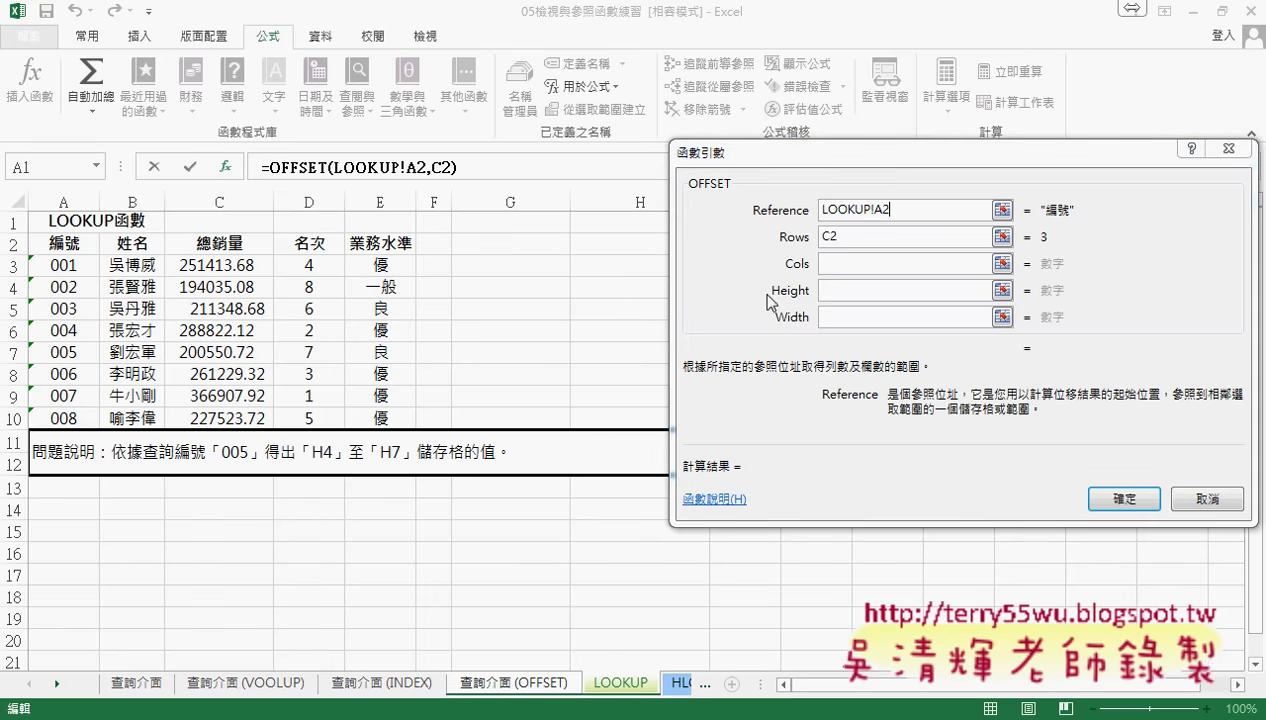
left_click(845, 264)
type("1")
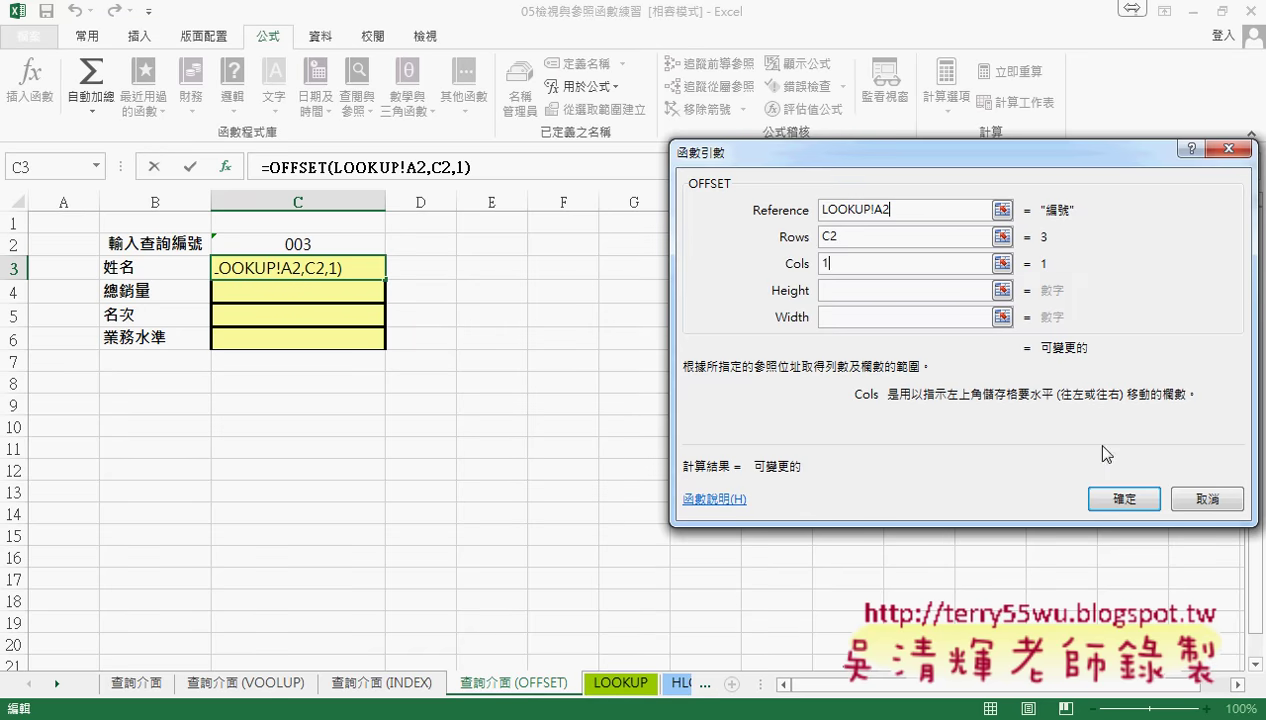
left_click(1126, 501)
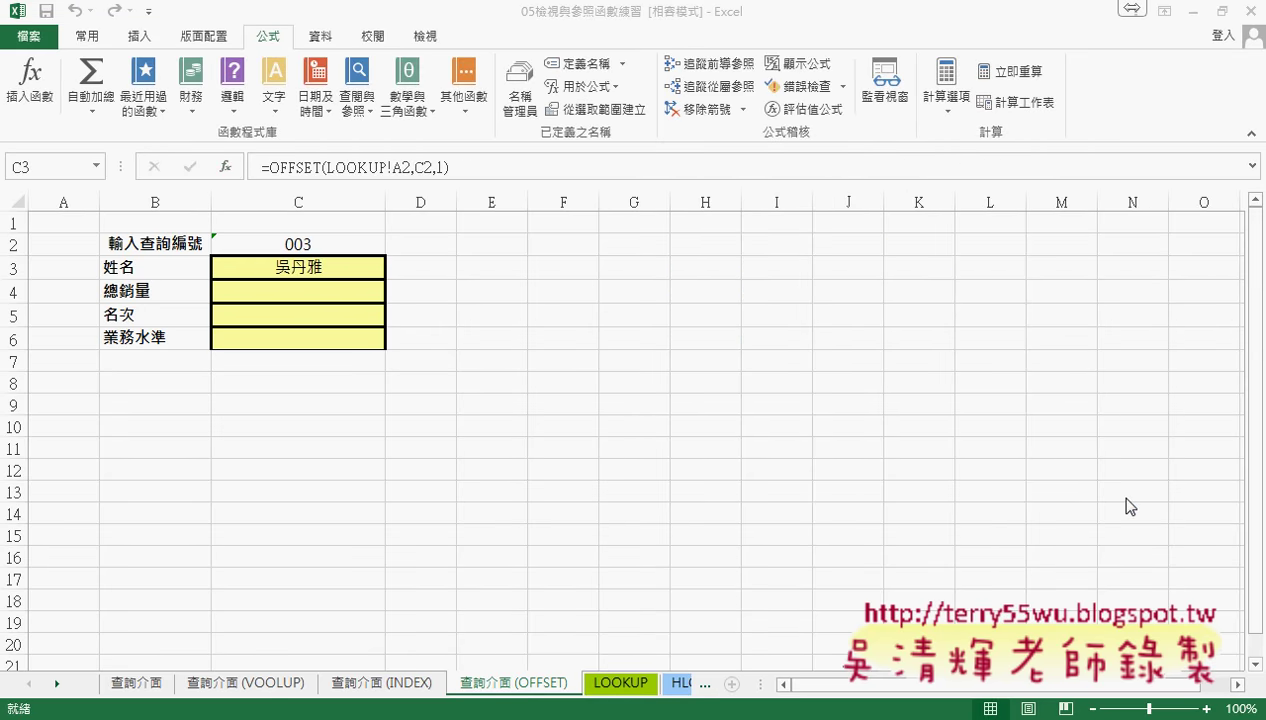
Edit C3's formula to LOOKUP!A$2 and C$2, replacing the Cols value 1 with ROW().
left_click(617, 686)
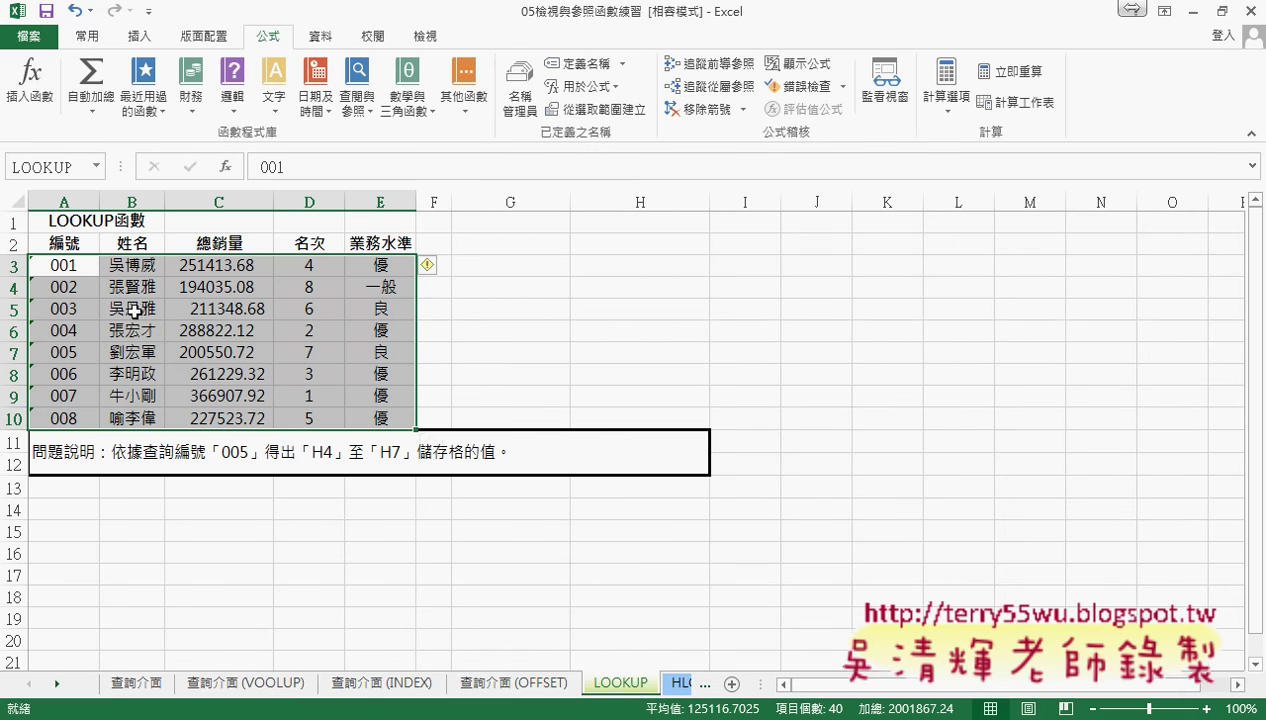
left_click(522, 684)
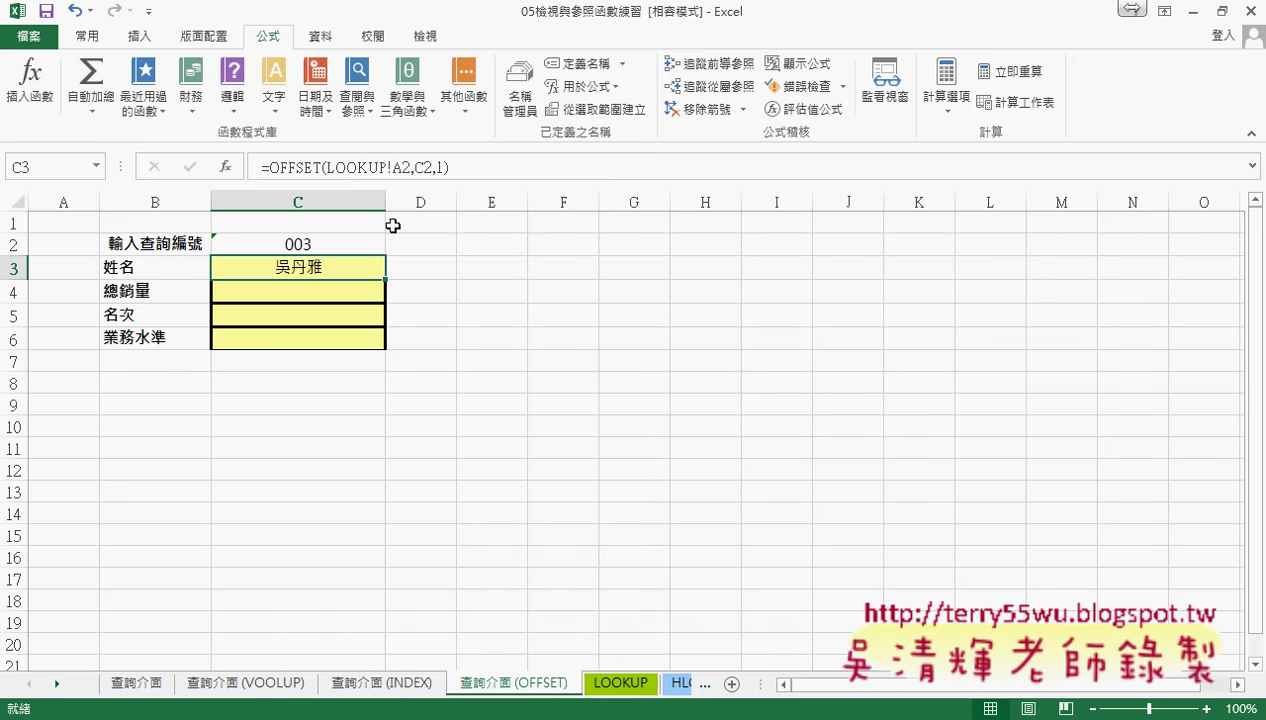
left_click(421, 167)
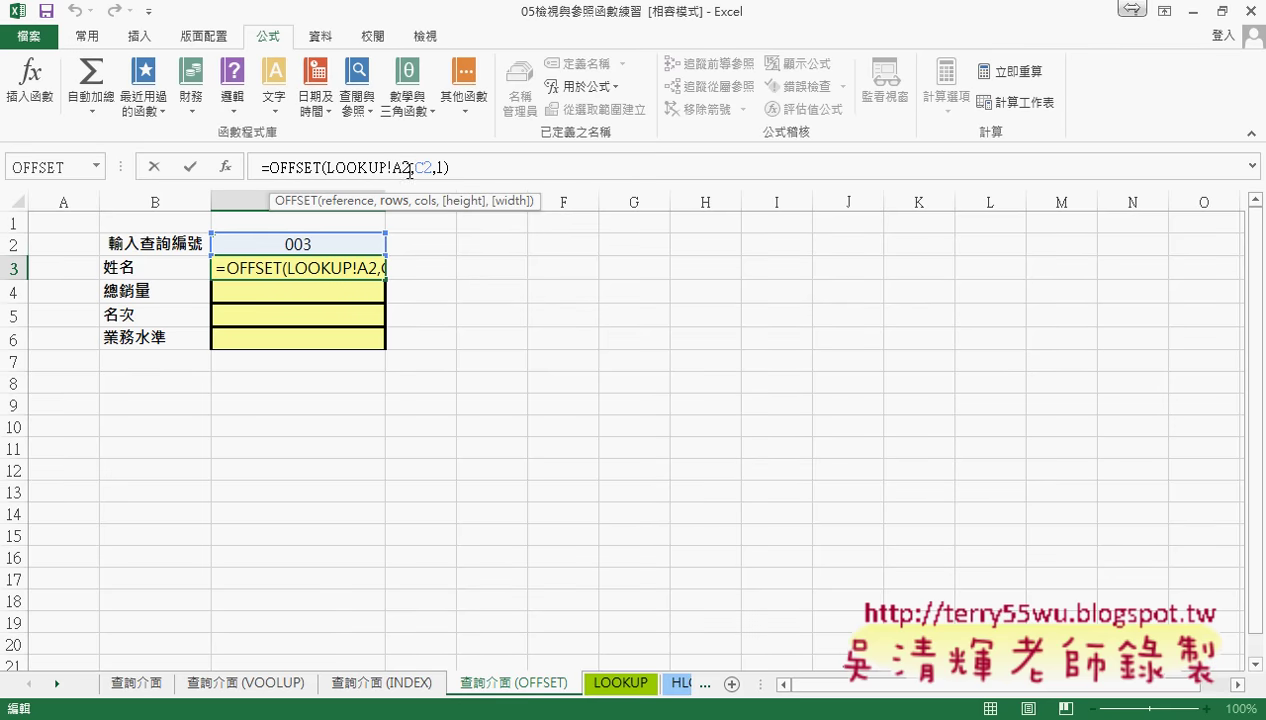
left_click(402, 168)
type("$")
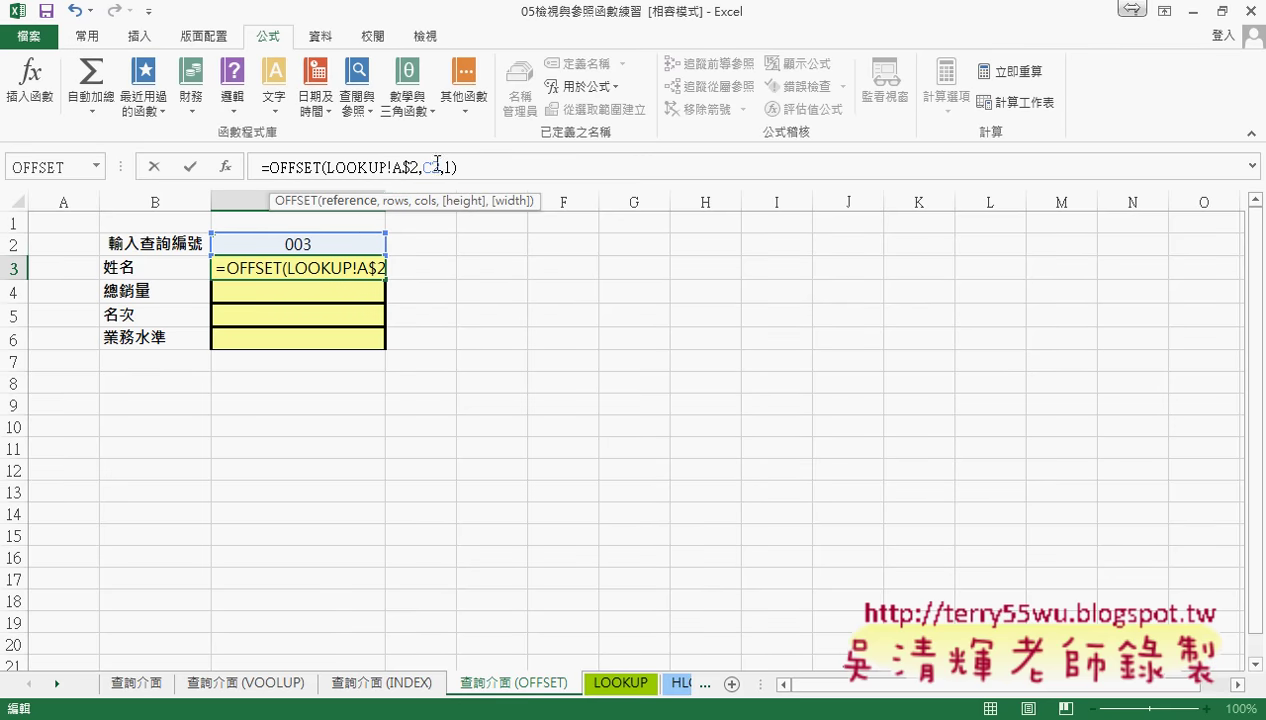
left_click(437, 166)
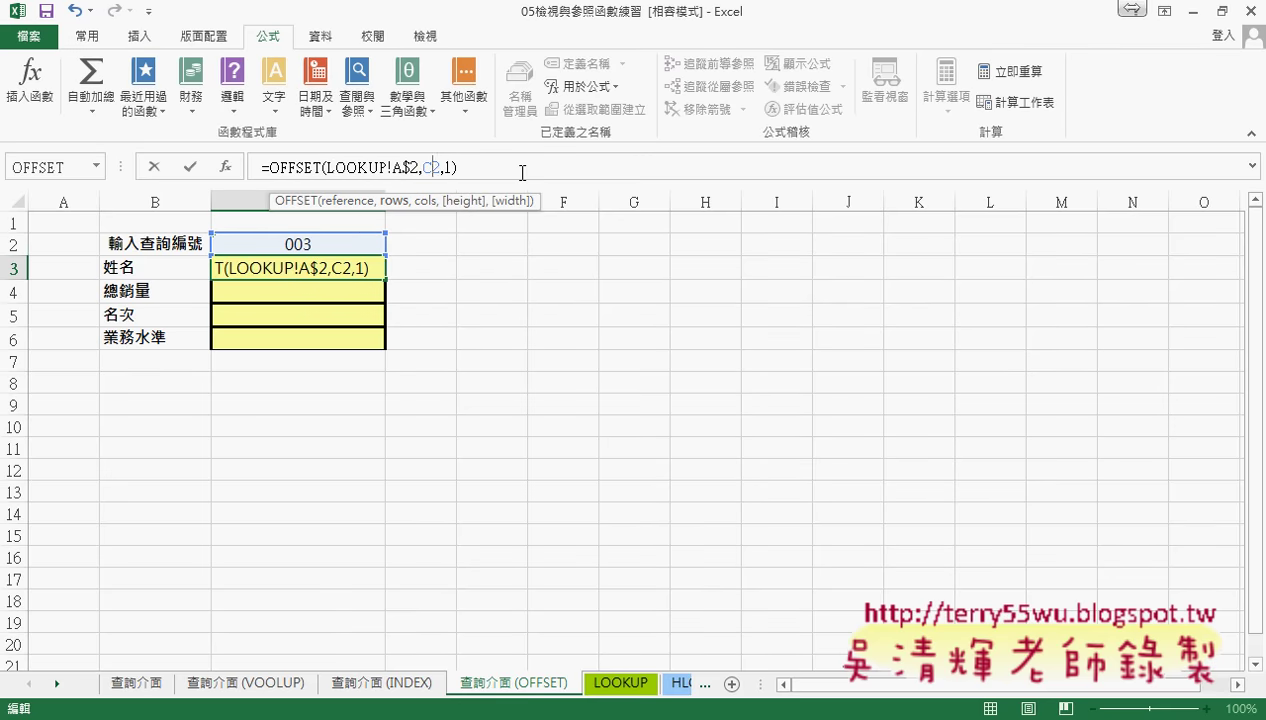
type("$")
double_click(460, 167)
type("r")
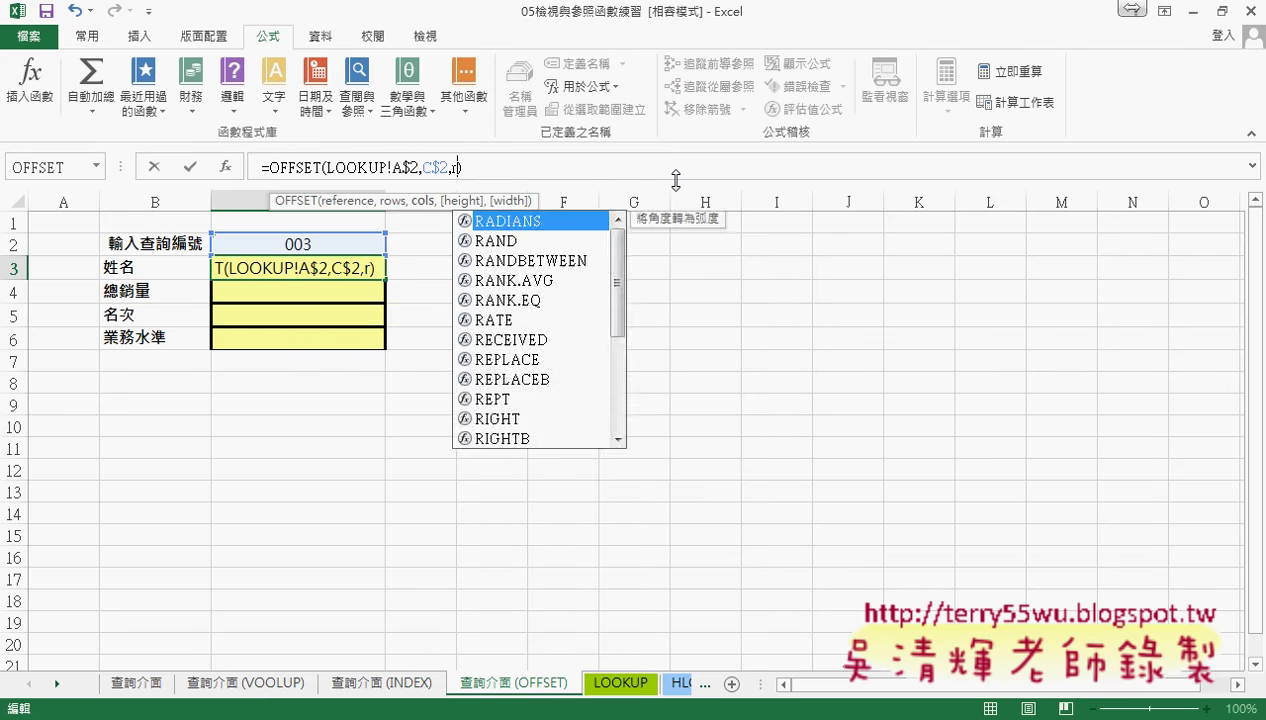
type("ow()")
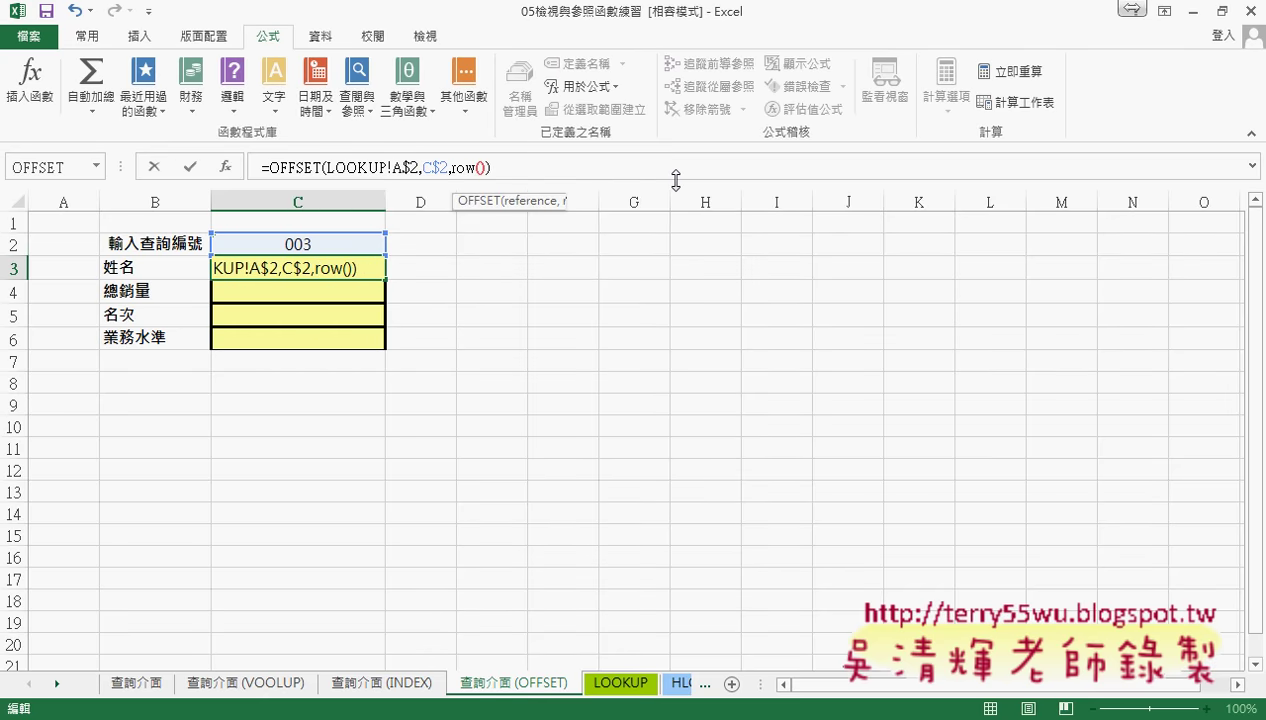
key("Left")
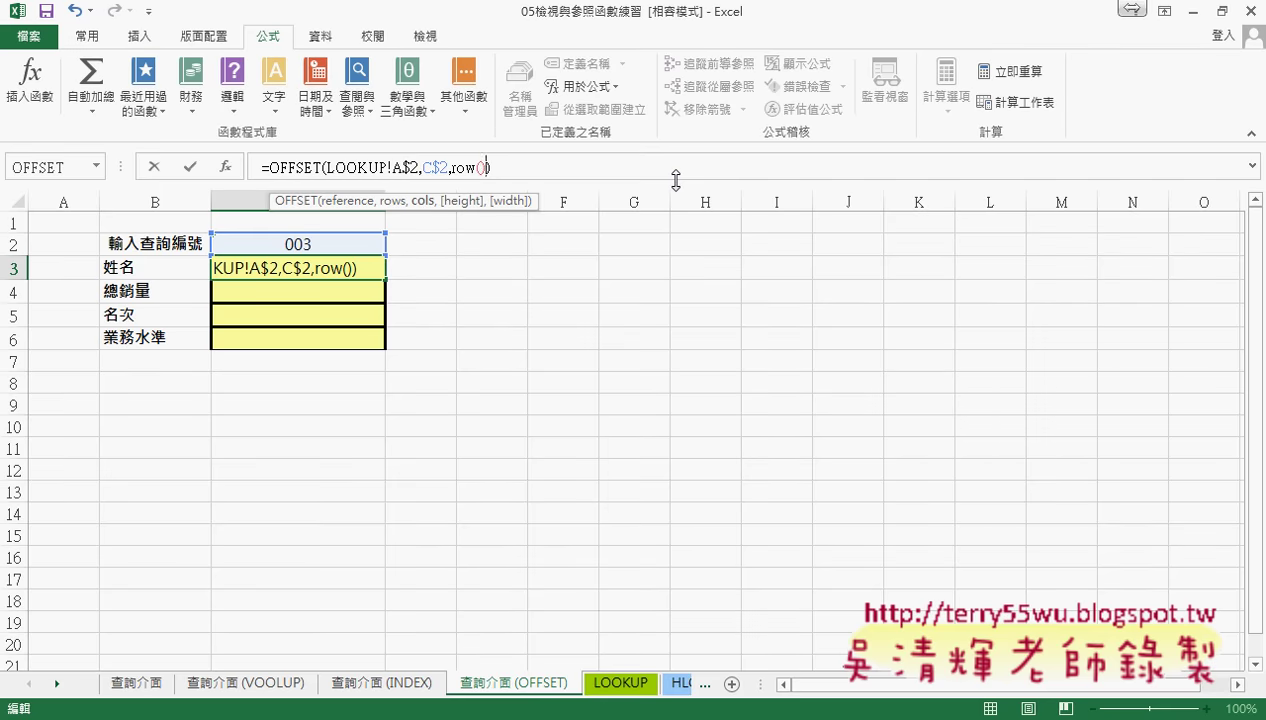
Finish the Cols argument as ROW()-2, commit it, and fill the formula down to C6.
type("-")
type("2")
left_click(191, 168)
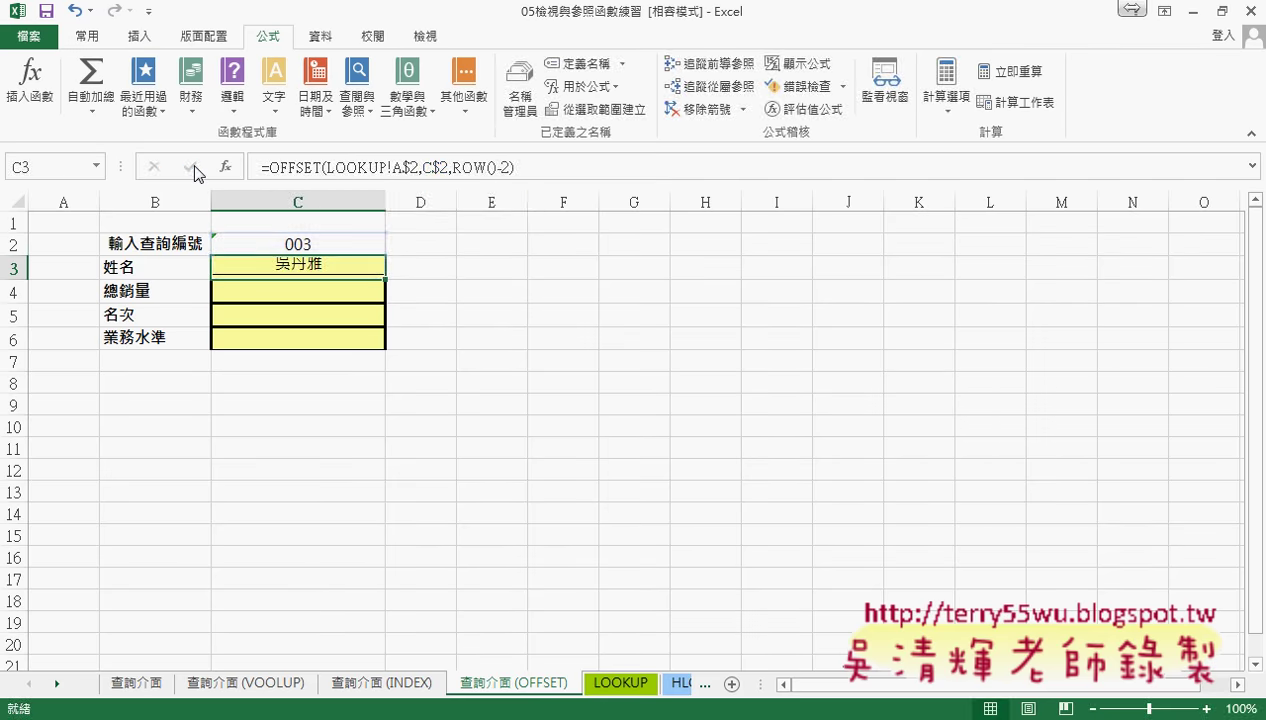
left_click_drag(385, 339, 385, 340)
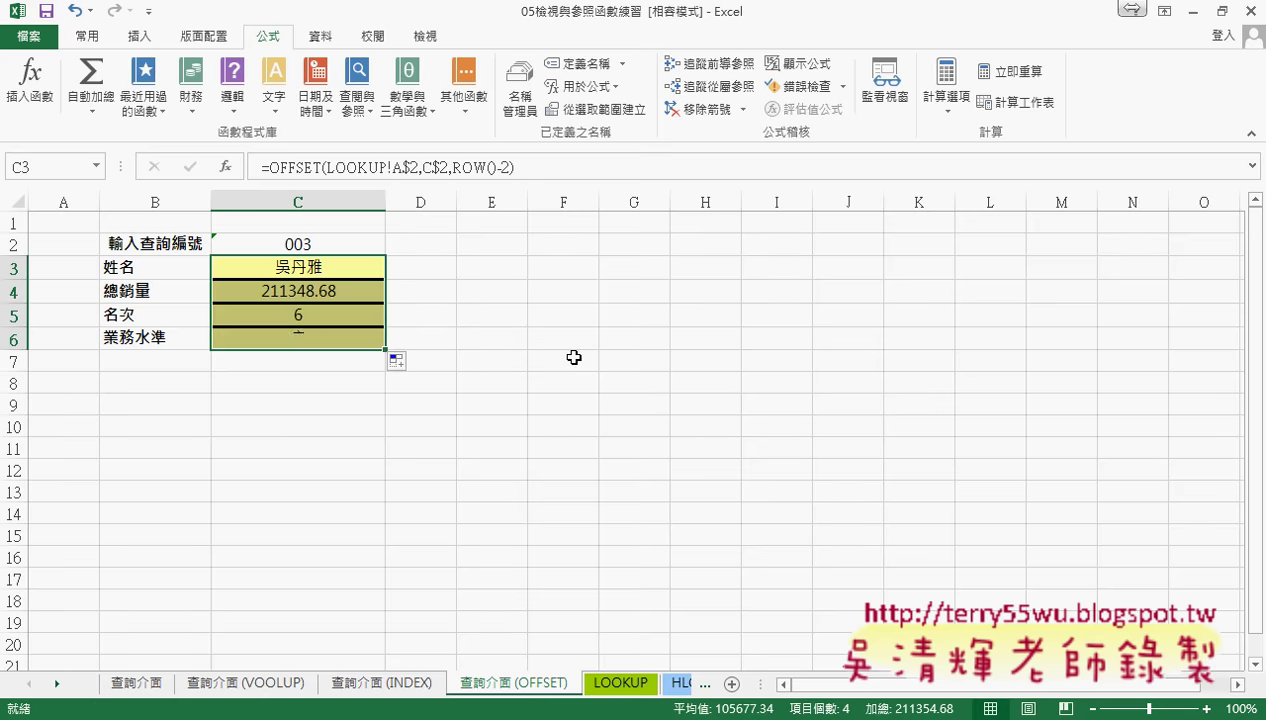
Switch the query ID in C2 to 001 and compare the results against the LOOKUP sheet.
left_click(369, 236)
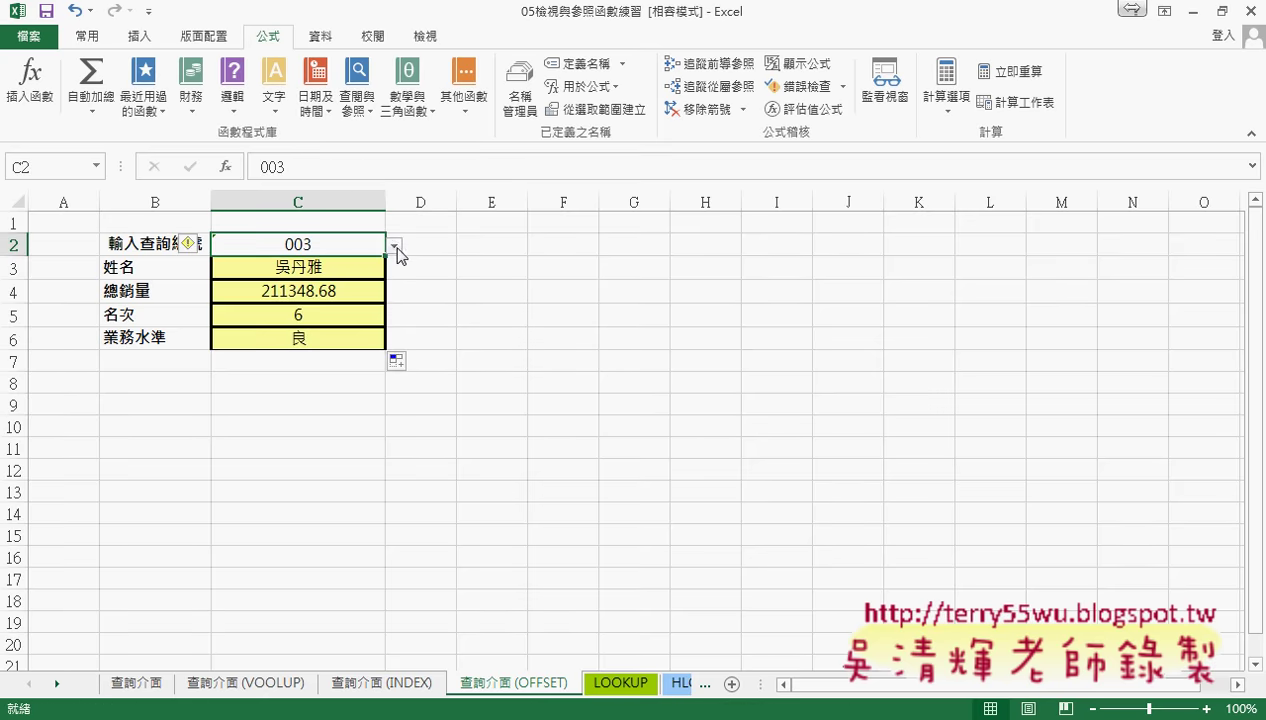
left_click(395, 245)
left_click(391, 263)
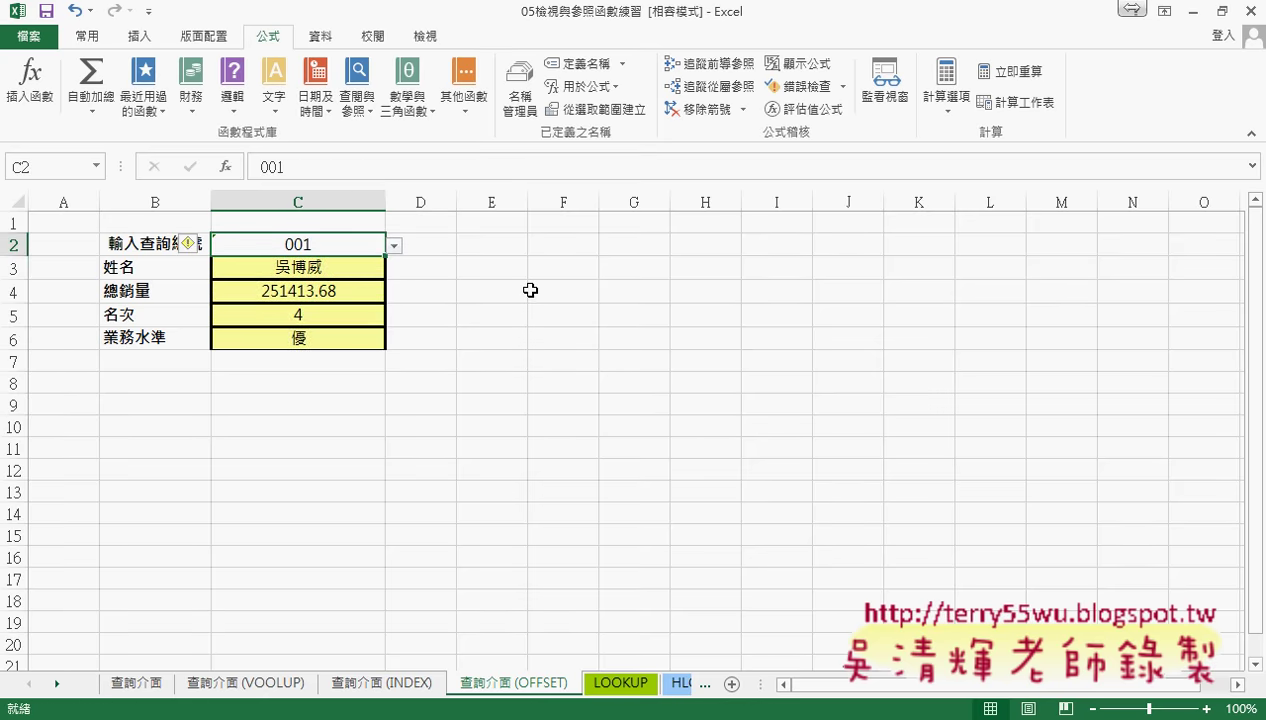
left_click(615, 685)
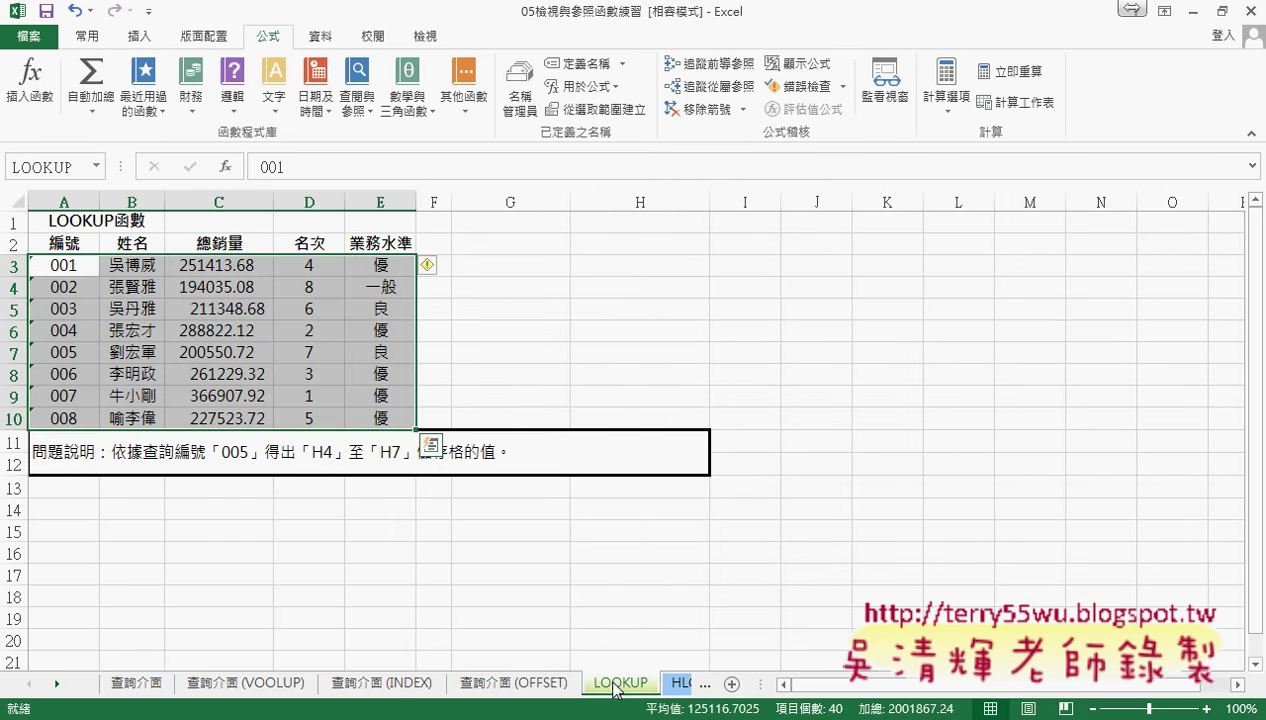
left_click(510, 684)
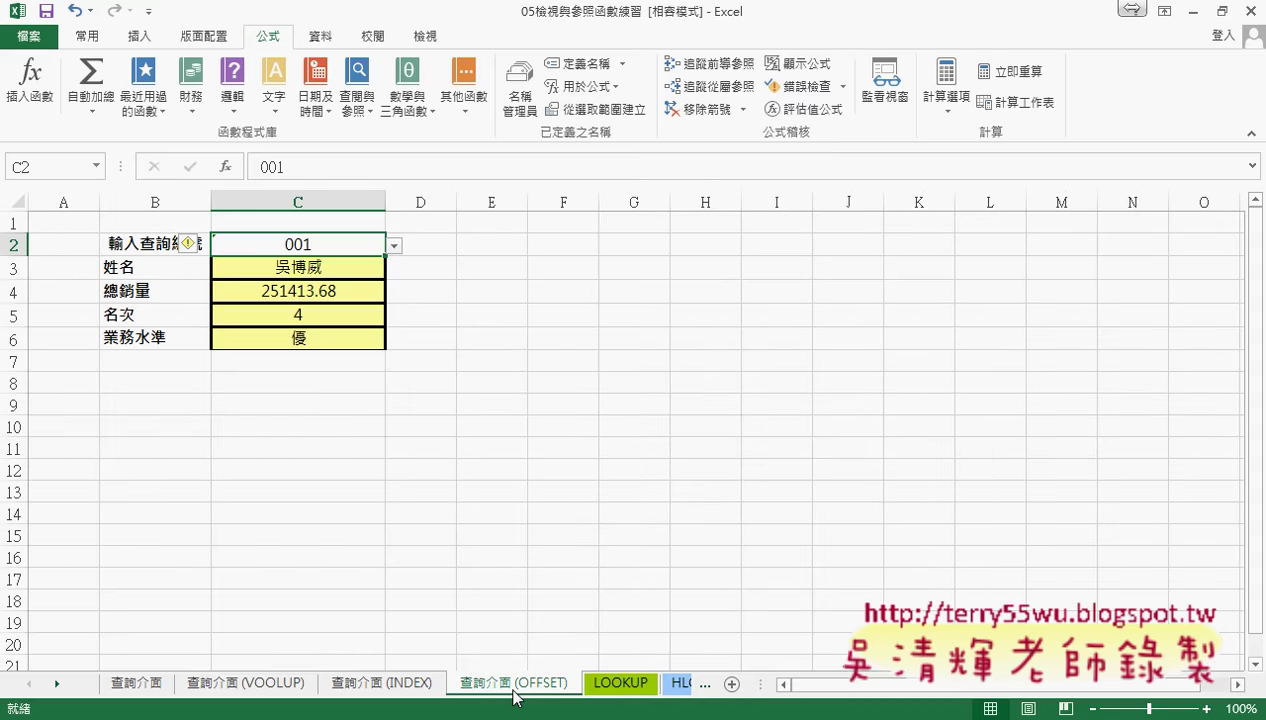
left_click(330, 265)
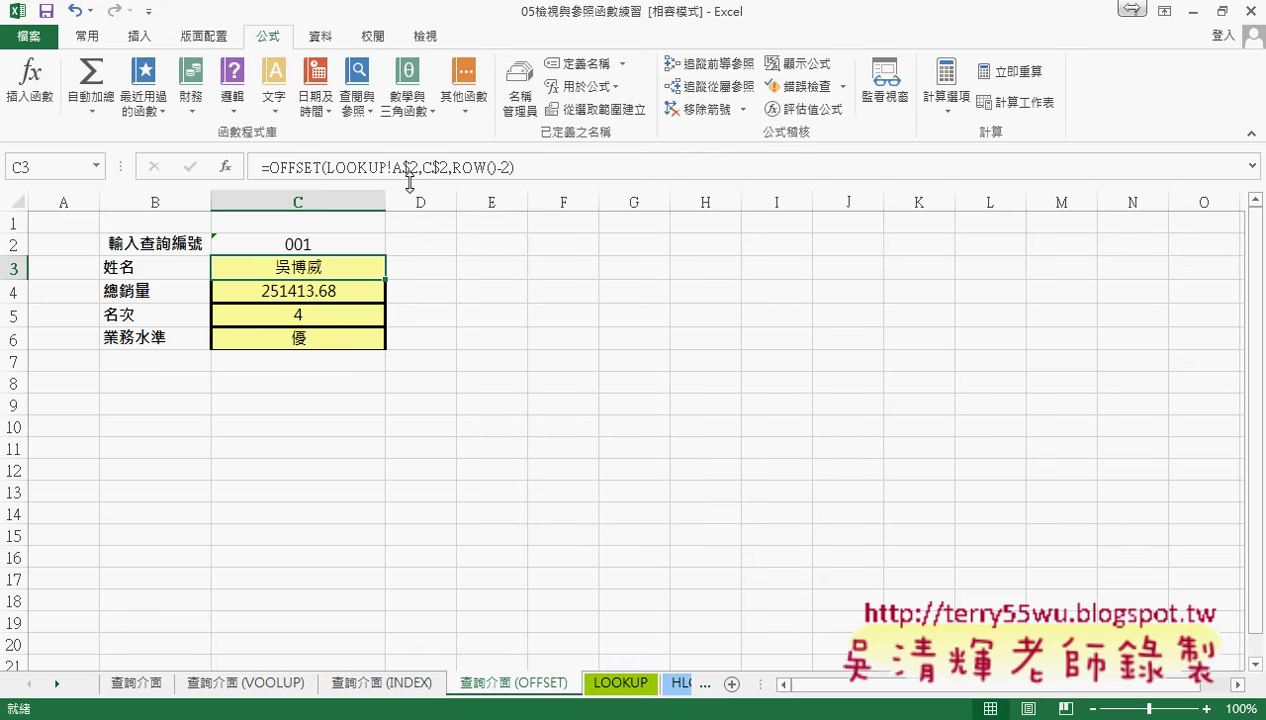
left_click(286, 166)
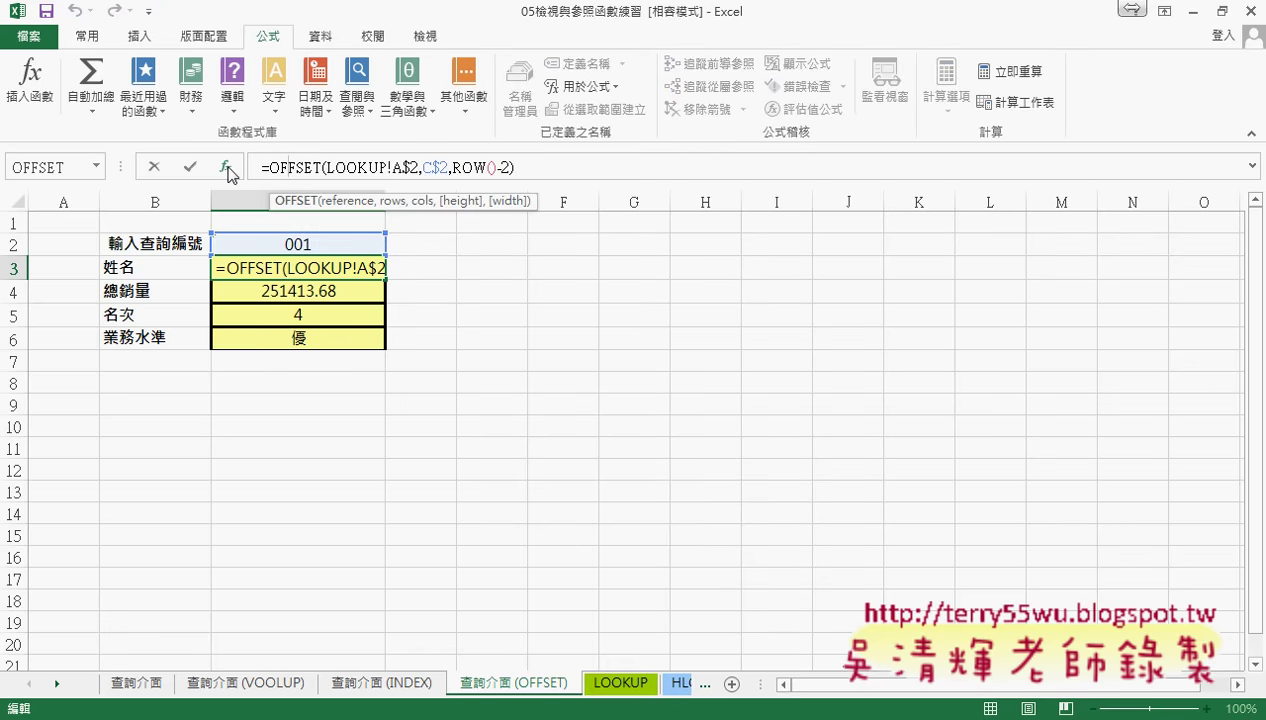
left_click(228, 168)
left_click(843, 209)
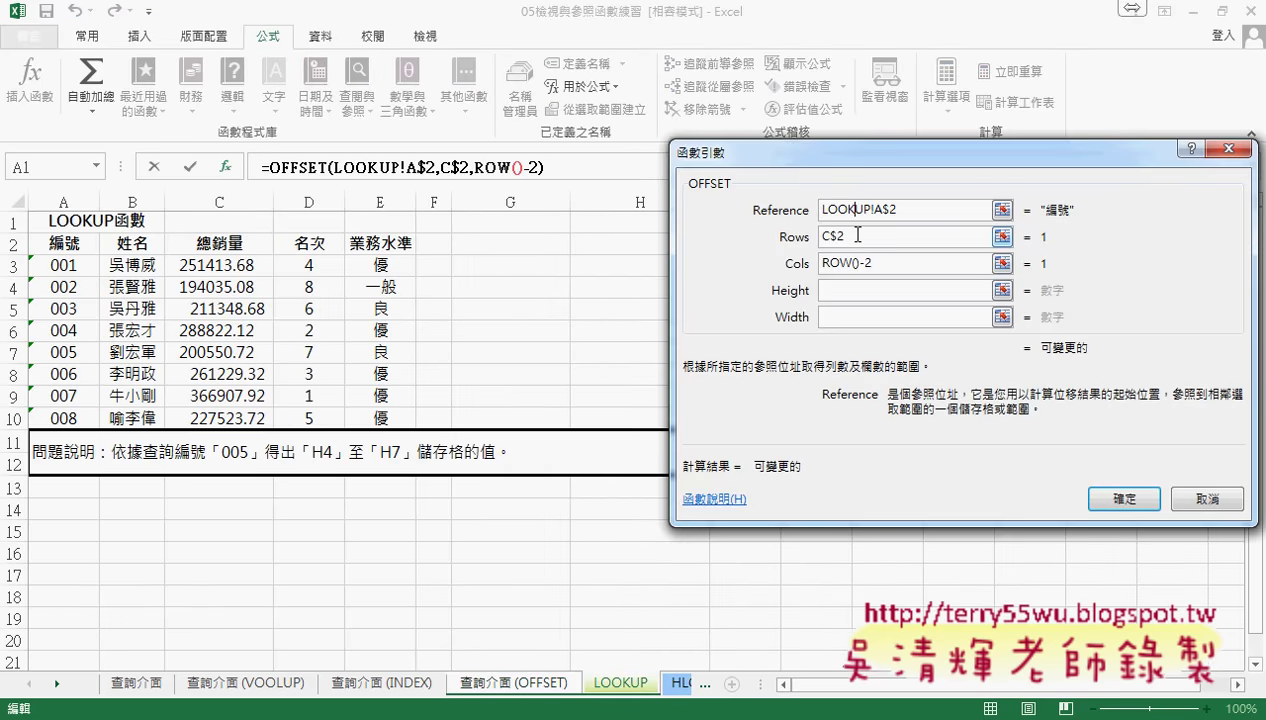
left_click_drag(913, 210, 817, 210)
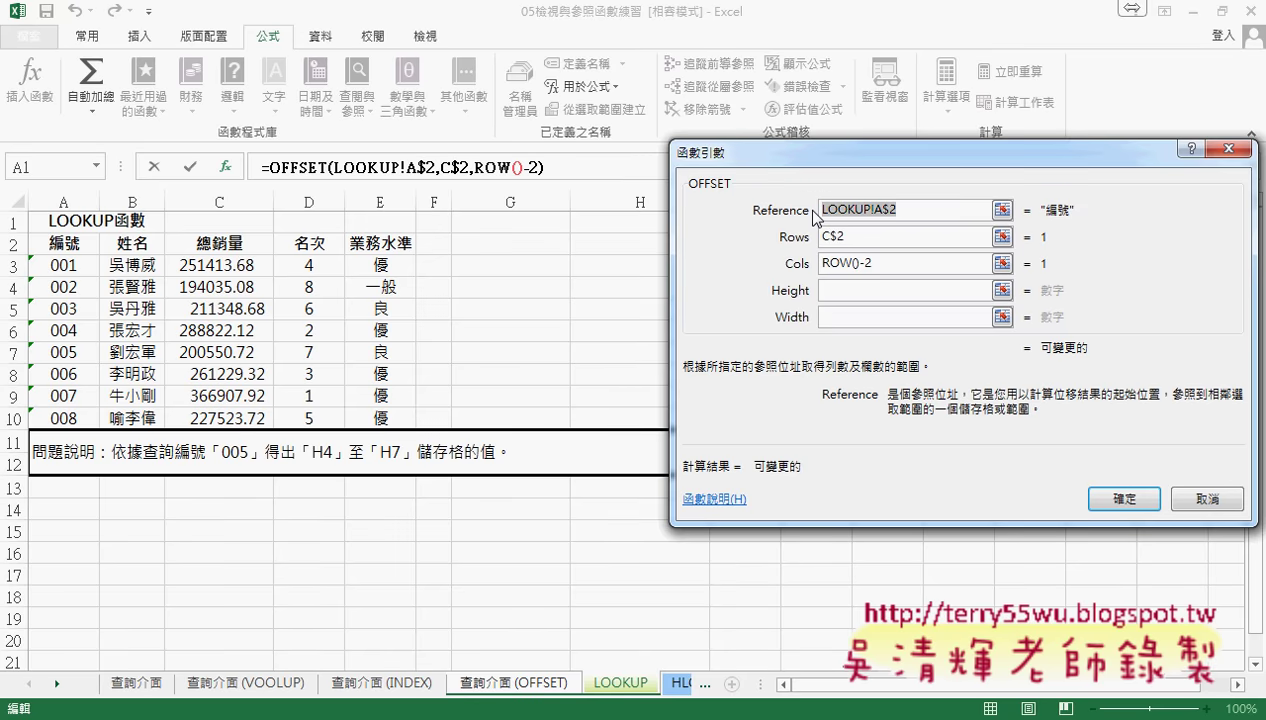
left_click(634, 684)
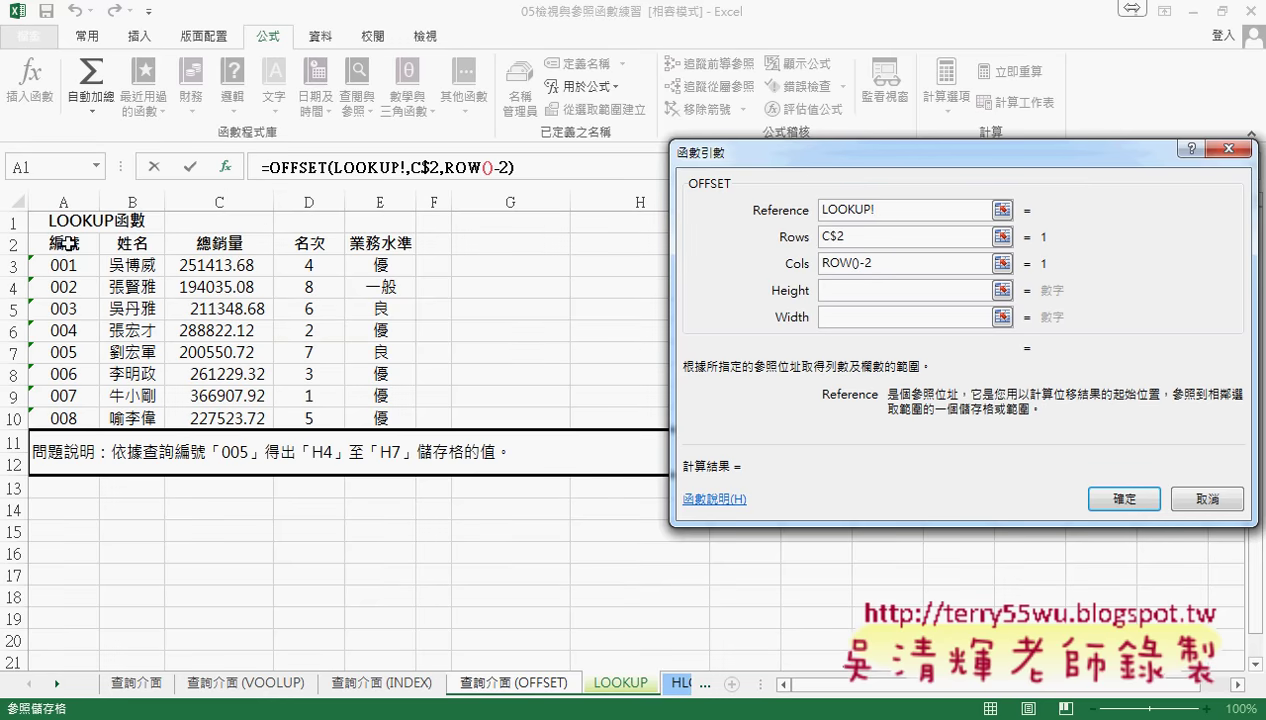
left_click(1192, 497)
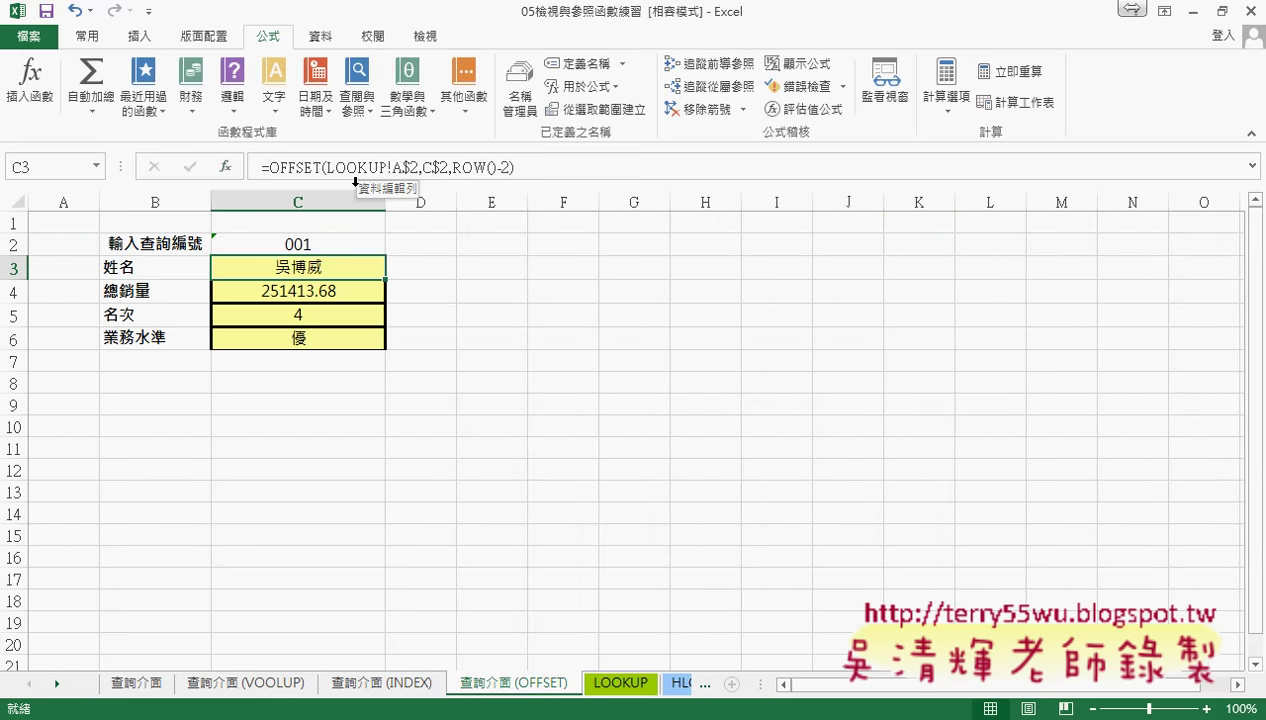
left_click(303, 167)
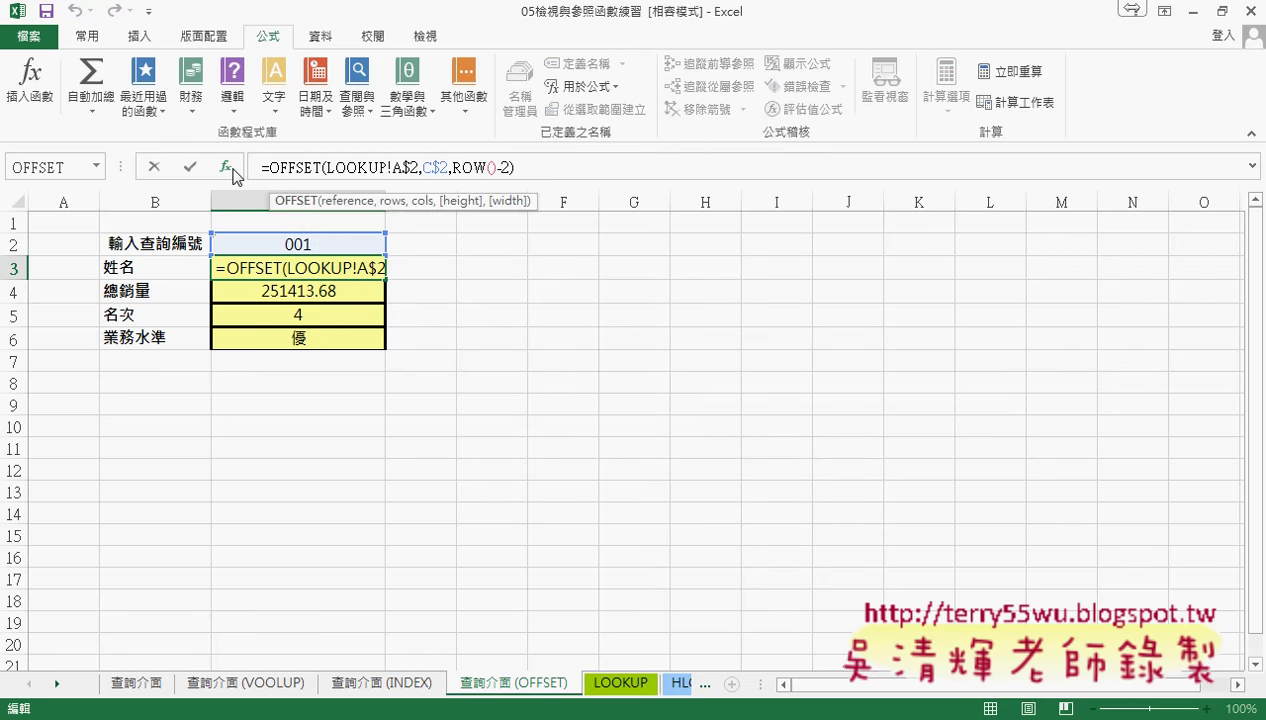
Show OFFSET's arguments (Reference LOOKUP!A$2, Rows C$2, Cols ROW()-2) over the LOOKUP sheet.
left_click(228, 167)
left_click(934, 236)
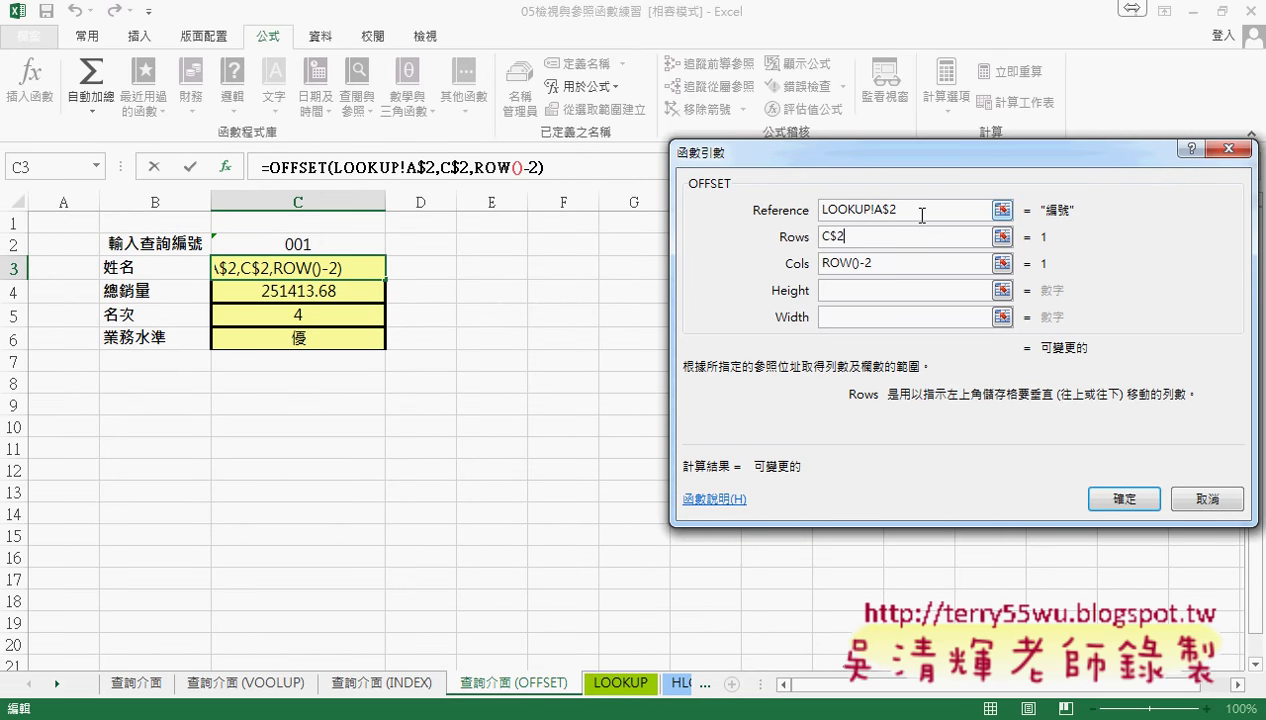
left_click(921, 213)
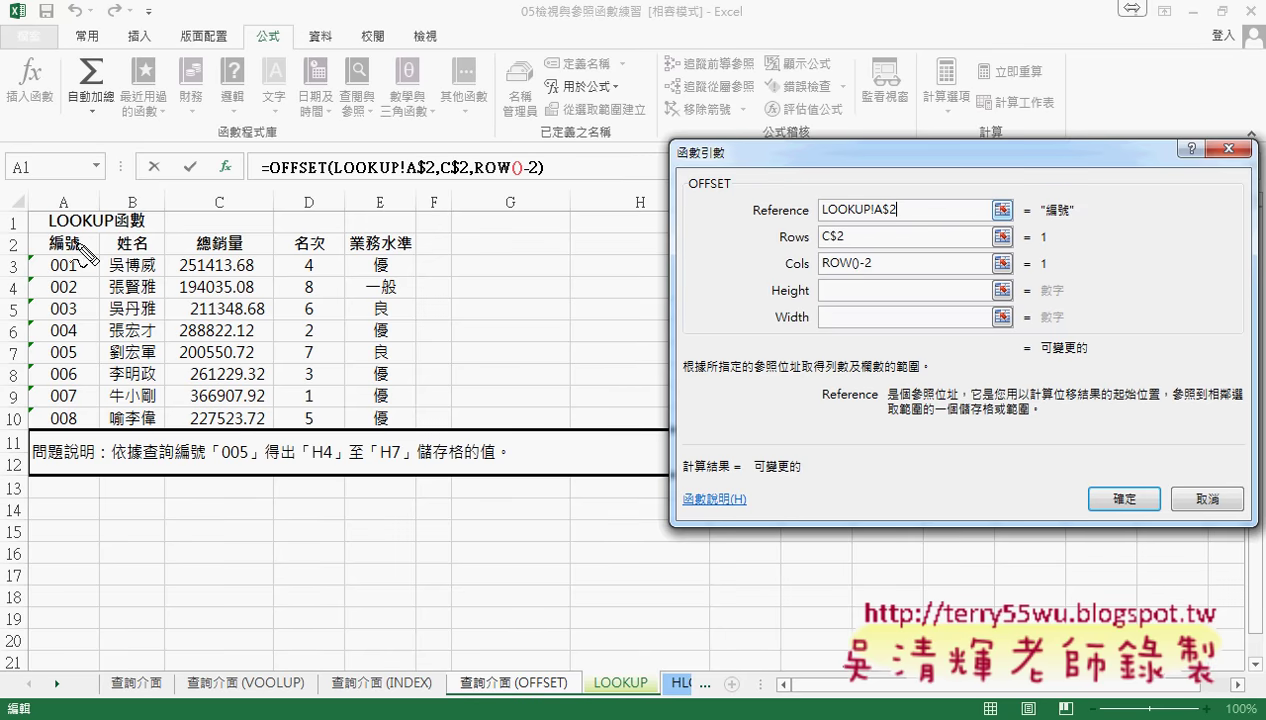
Trace in red from the 編號 header down to ID 003's row, across to rank 6 and level 良.
left_click_drag(79, 245, 84, 240)
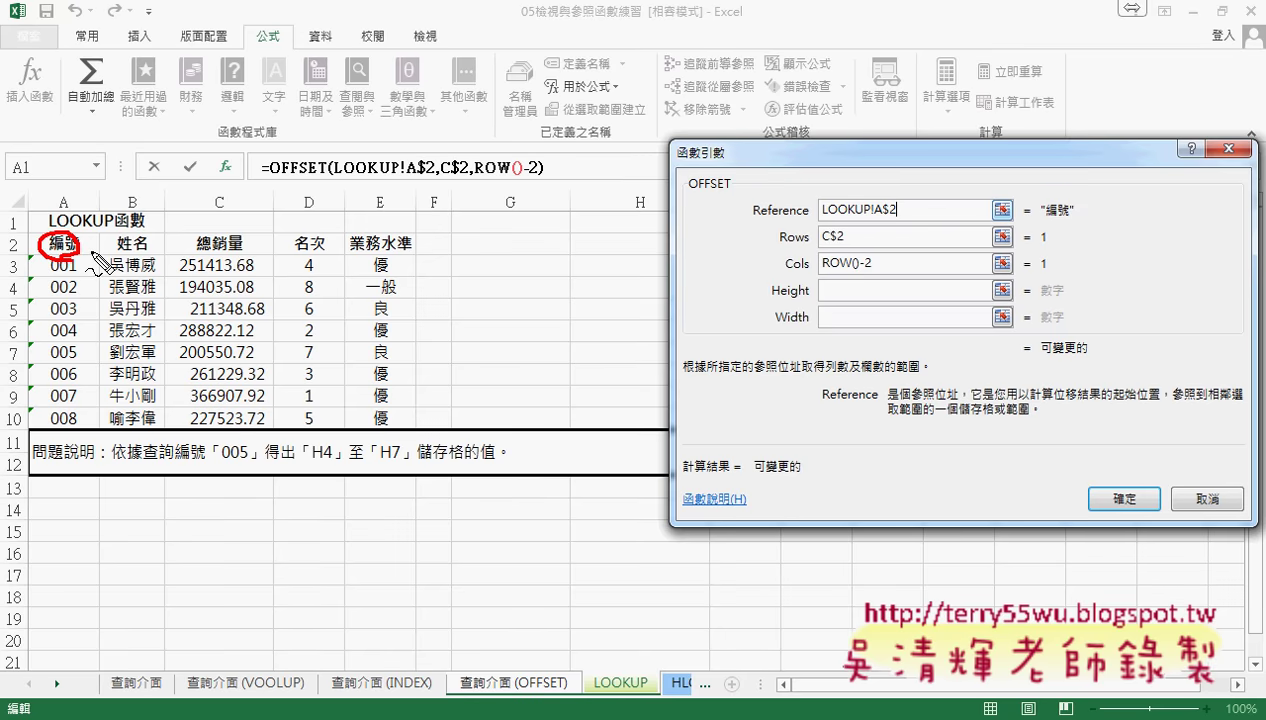
mouse_move(64, 258)
left_mouse_down()
mouse_move(66, 300)
mouse_move(77, 288)
left_mouse_up()
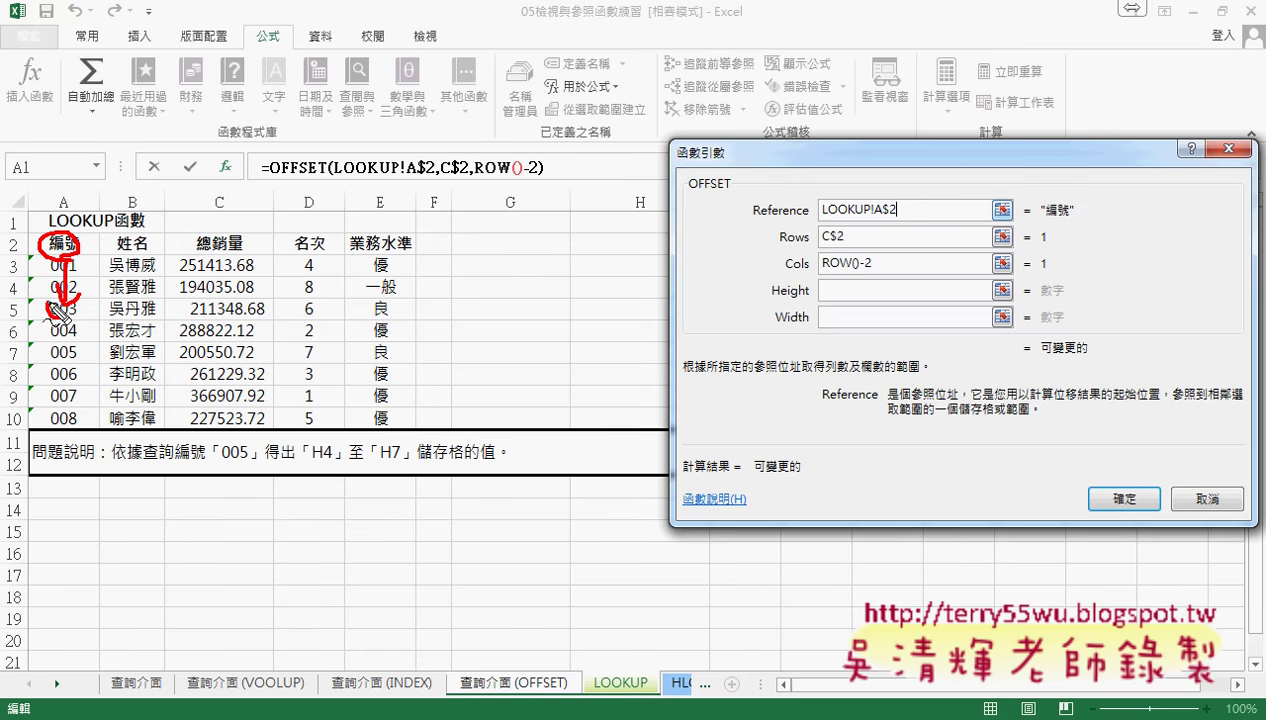
left_click_drag(52, 315, 300, 304)
left_click_drag(398, 306, 370, 304)
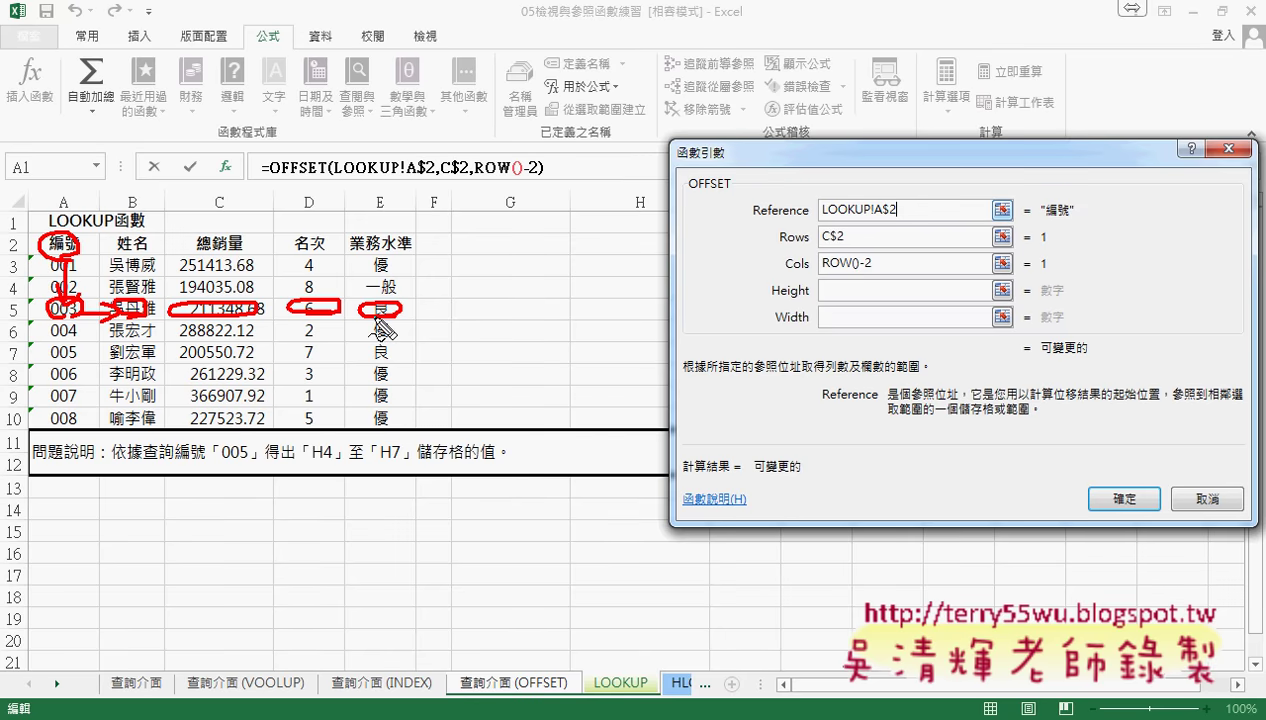